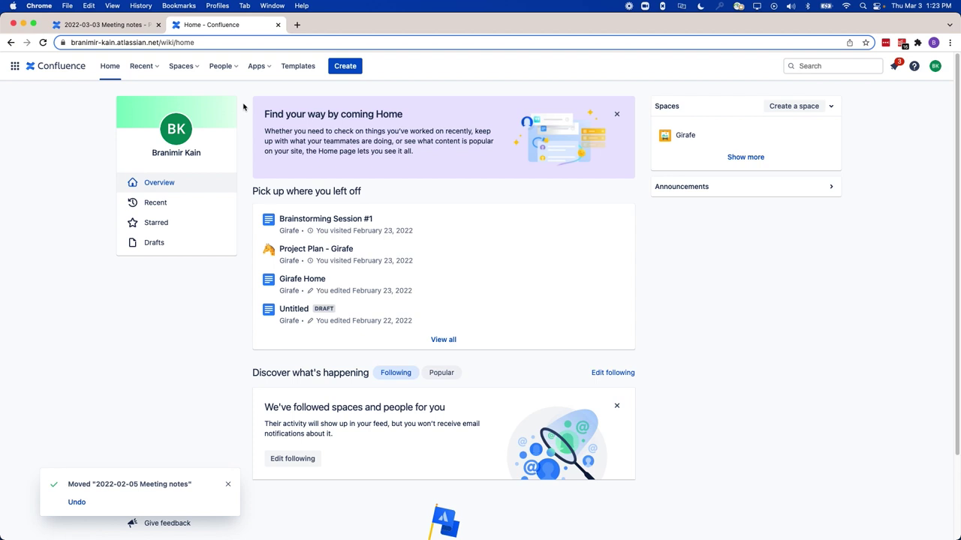
# View the Server 2022-03-03 Meeting notes page, then return to the Cloud home page
pyautogui.click(132, 28)
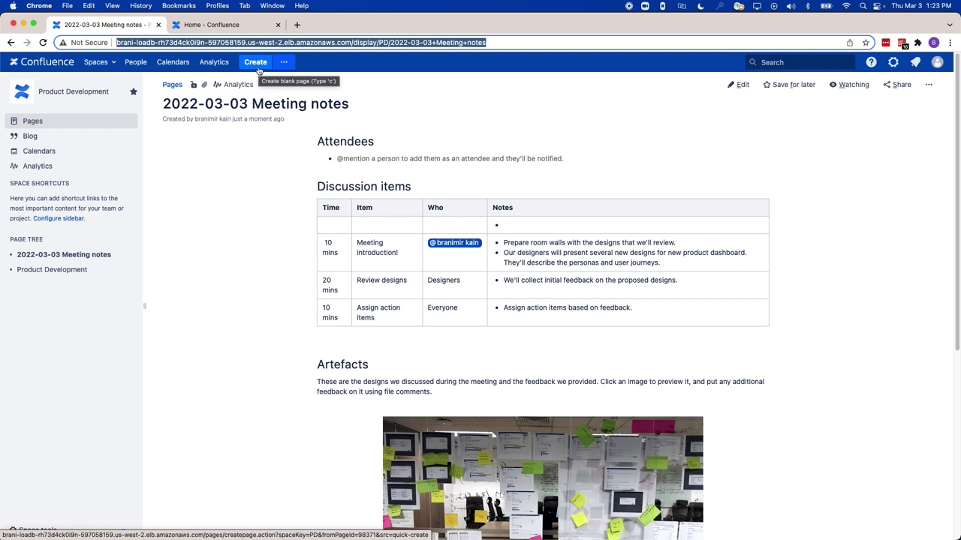
pyautogui.click(242, 24)
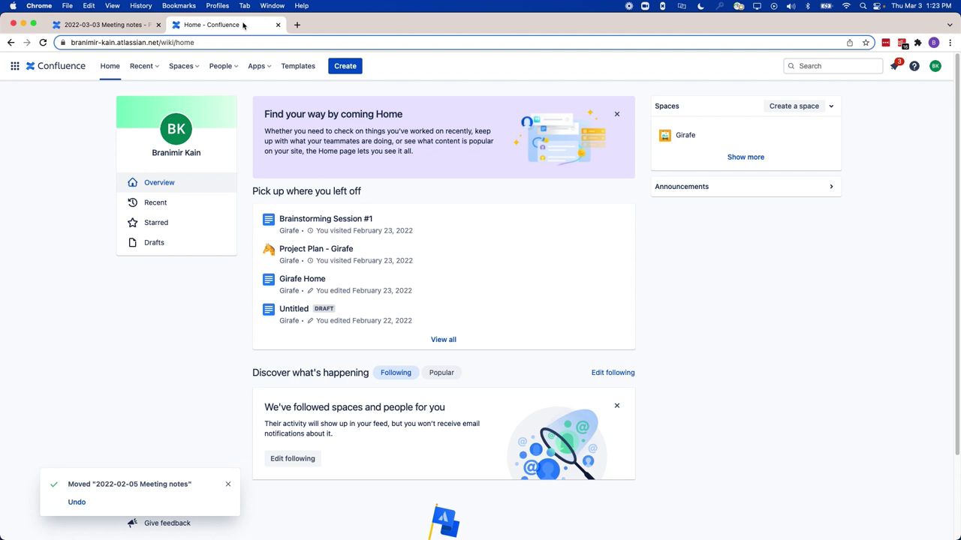
# Open Project Plan - Girafe and drag 2022-02-05 Meeting notes above 2022-02-09 in the page tree
pyautogui.click(292, 253)
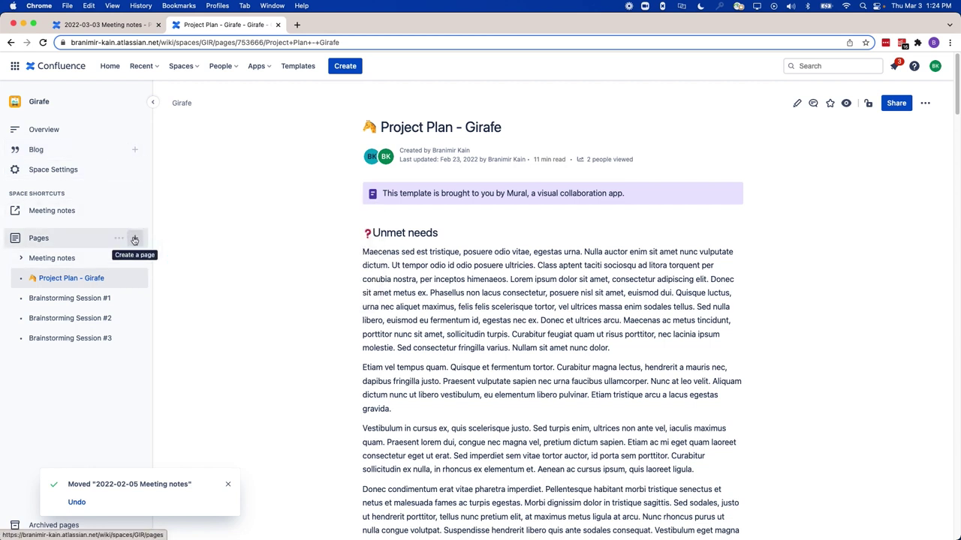
pyautogui.moveTo(135, 286)
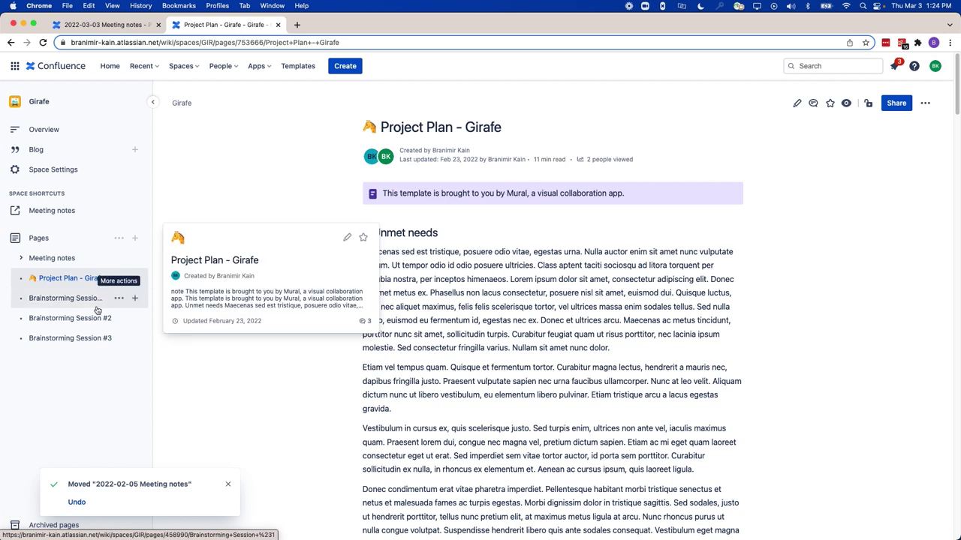
pyautogui.click(22, 258)
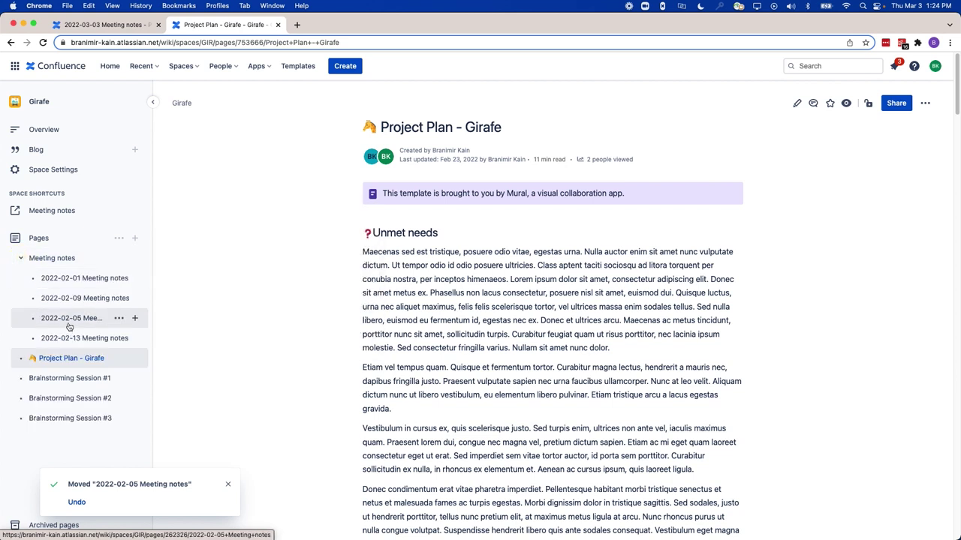
pyautogui.moveTo(75, 318); pyautogui.dragTo(75, 300)
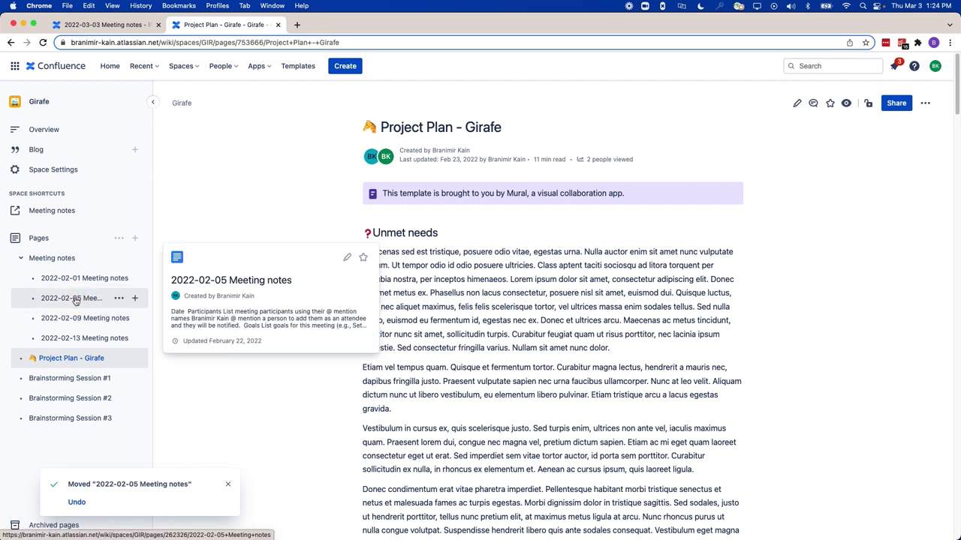
# Try renaming 2022-02-05 Meeting notes, keep the name, and bring up the page's Move options
pyautogui.click(122, 299)
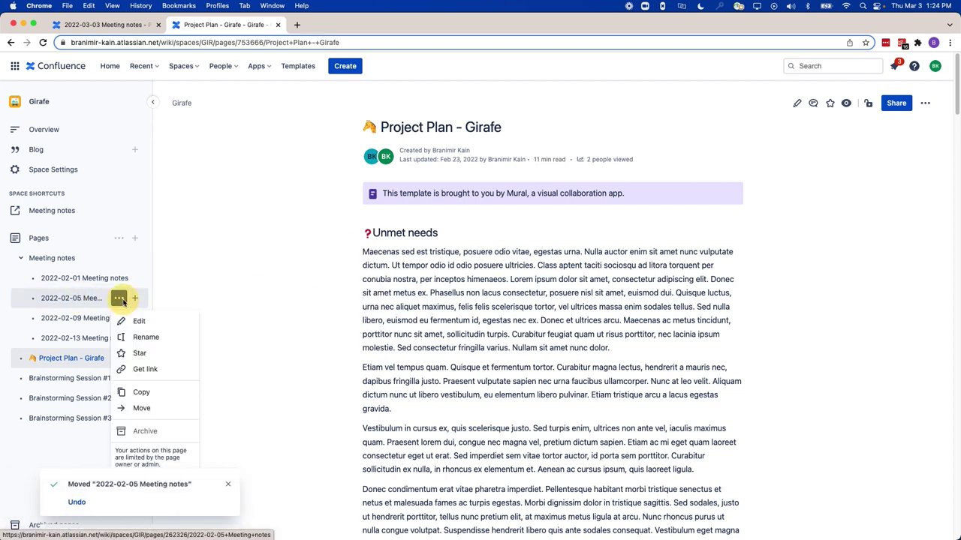
pyautogui.click(144, 337)
pyautogui.tripleClick(119, 304)
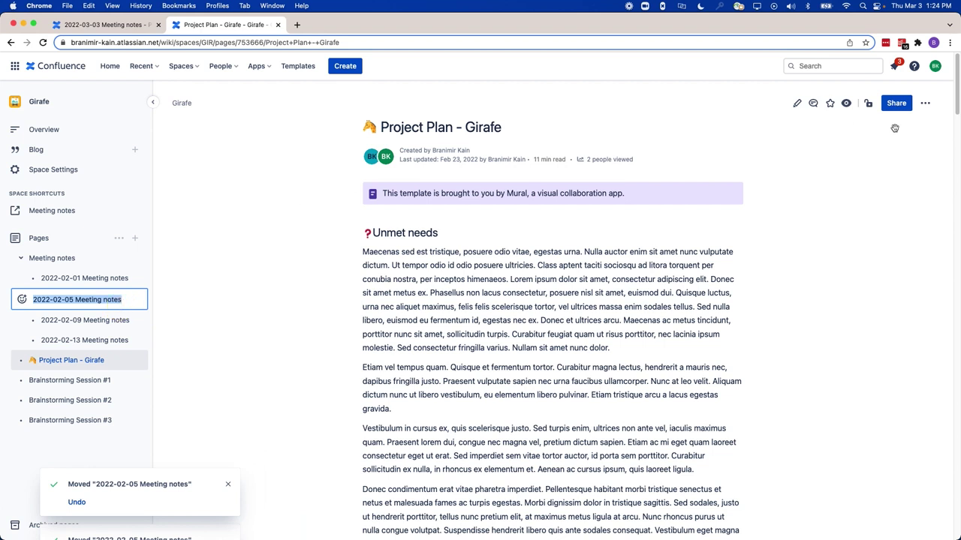
pyautogui.click(927, 104)
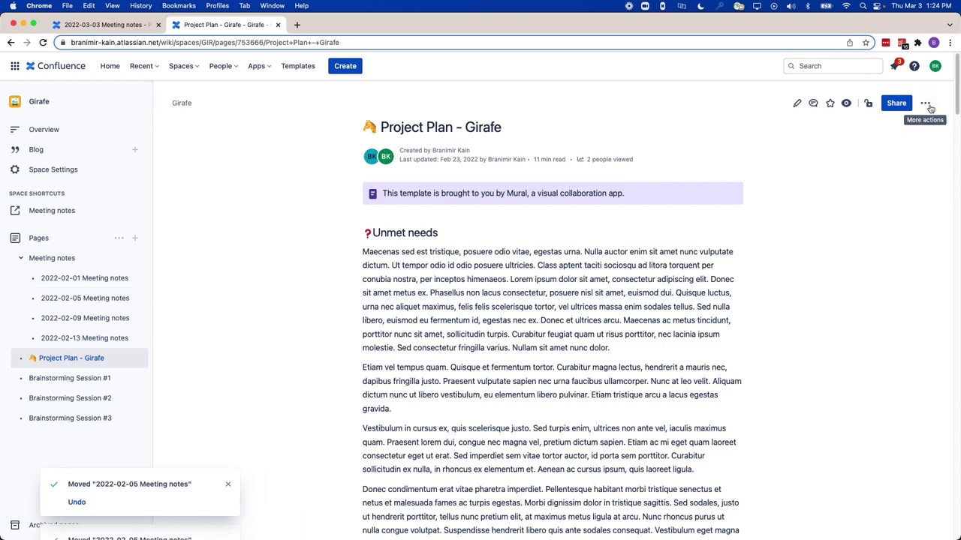
pyautogui.click(893, 145)
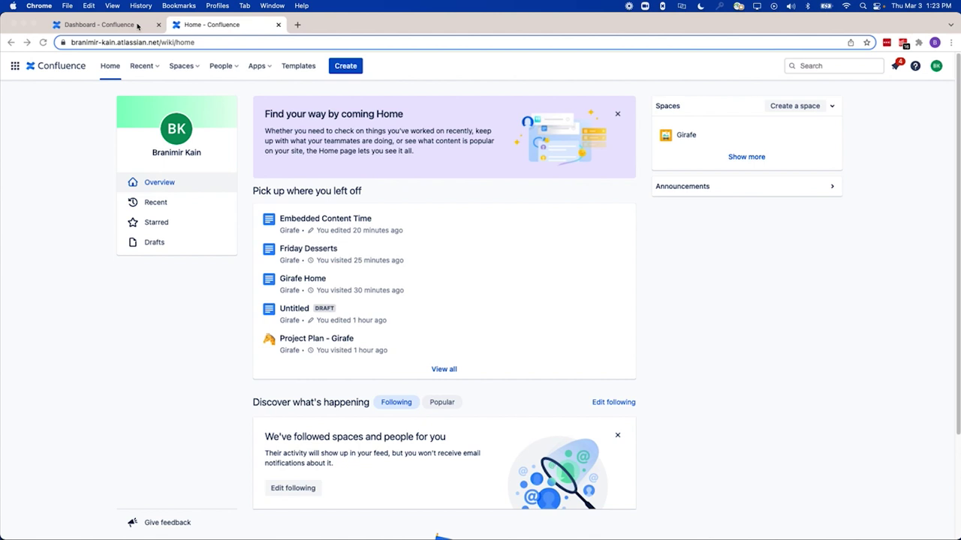
# On the Server dashboard, bring up the Create dialog for the Product Development space
pyautogui.click(137, 26)
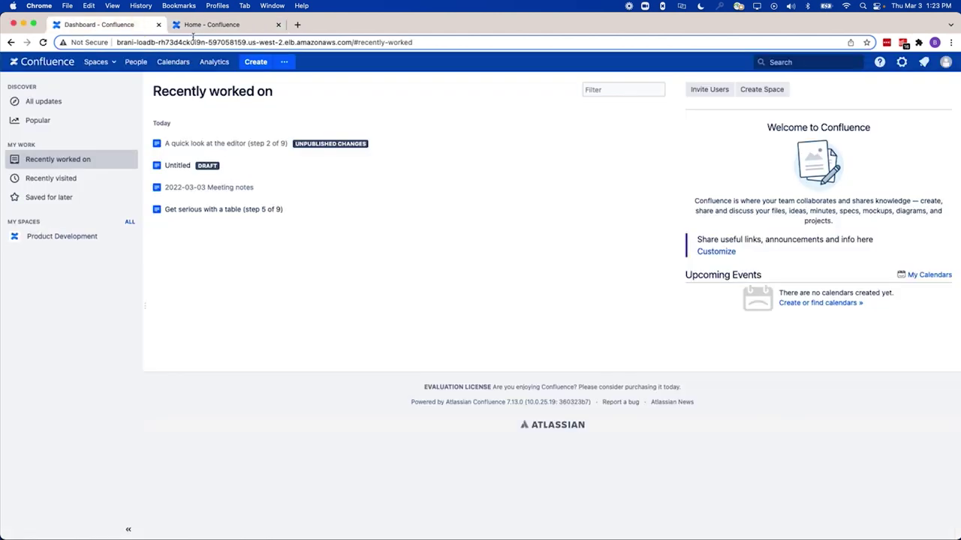
pyautogui.press('c')
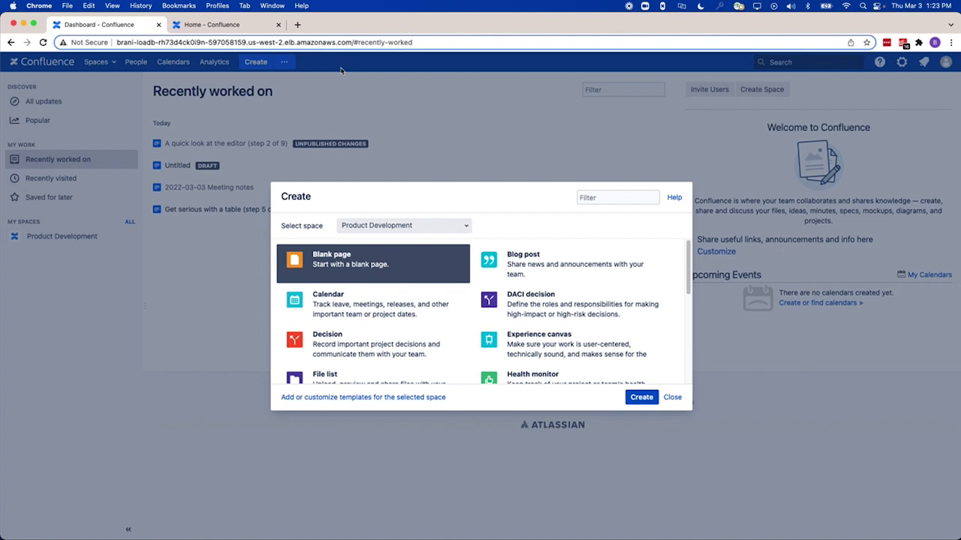
# Start a new page in the Girafe space and filter templates to Business strategy
pyautogui.click(257, 25)
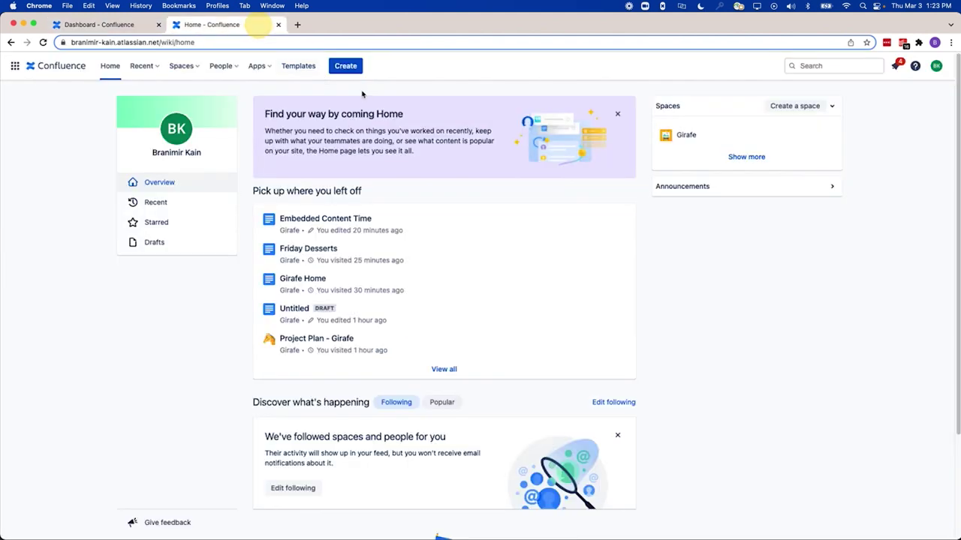
pyautogui.click(347, 68)
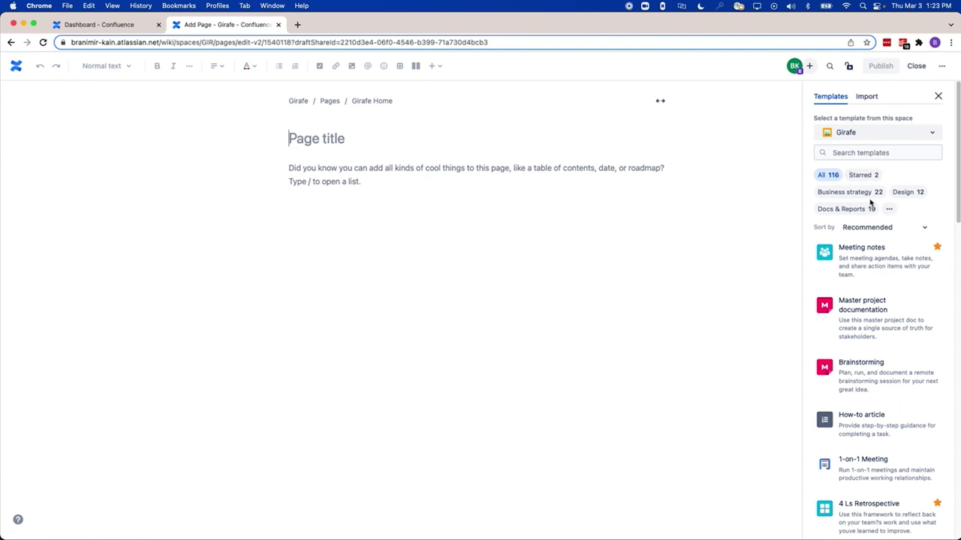
pyautogui.moveTo(886, 256)
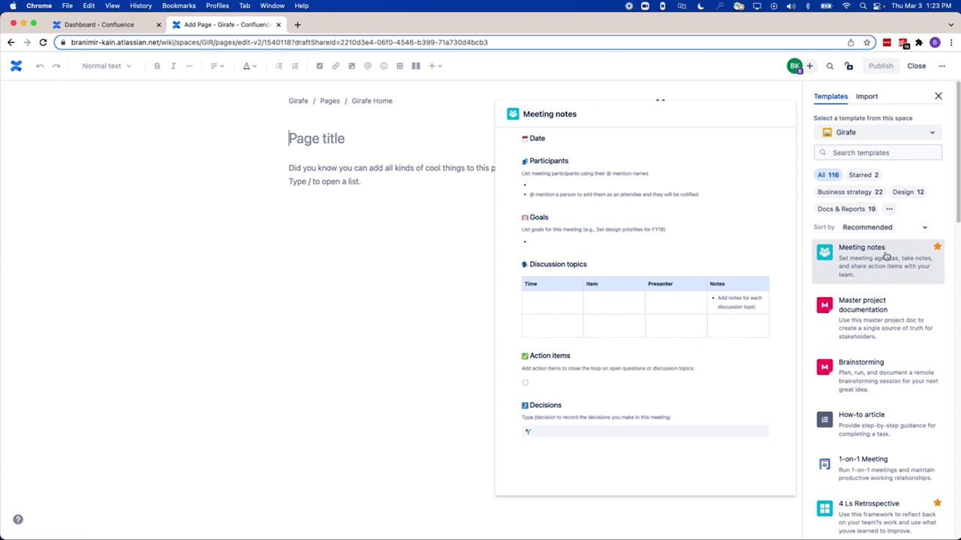
pyautogui.click(860, 194)
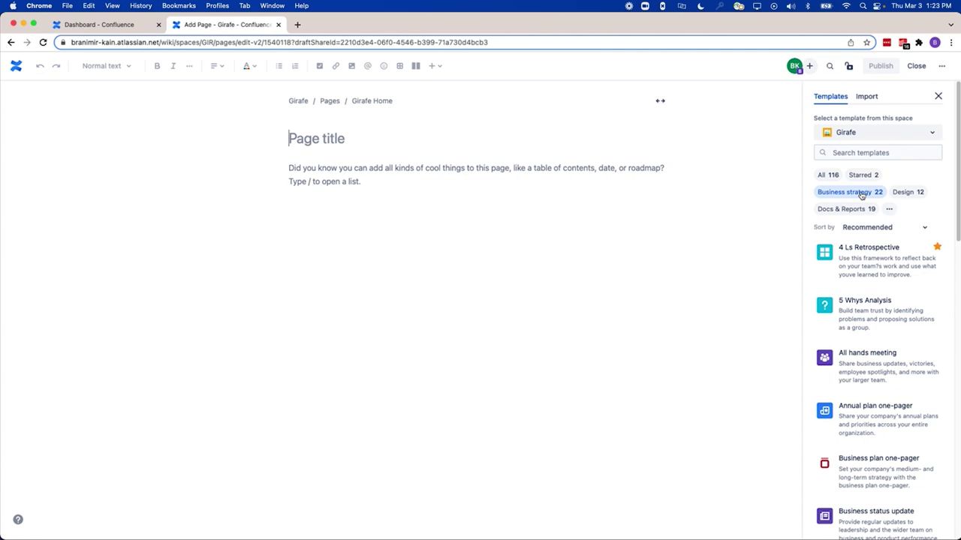
# Star the 5 Whys Analysis template, apply it, then switch to the All hands meeting template
pyautogui.moveTo(936, 304)
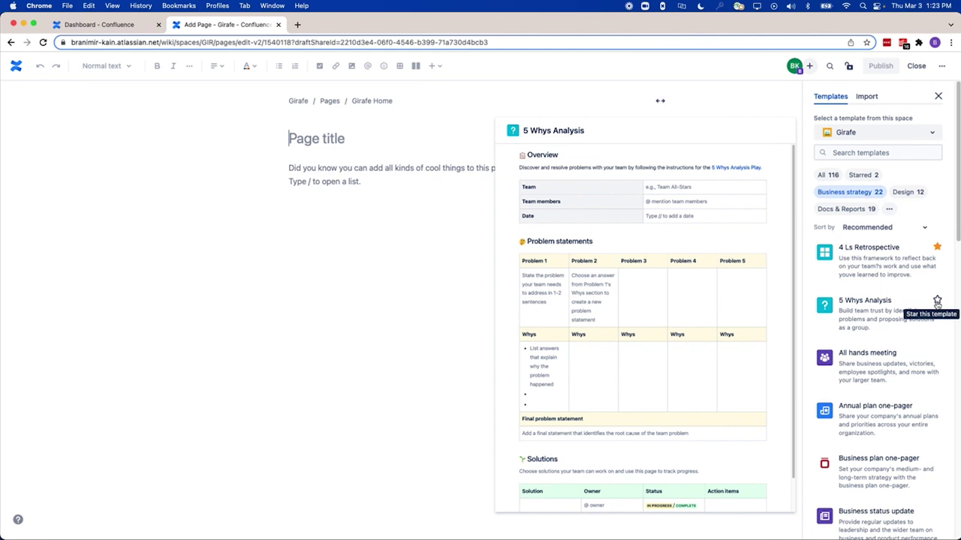
pyautogui.click(937, 302)
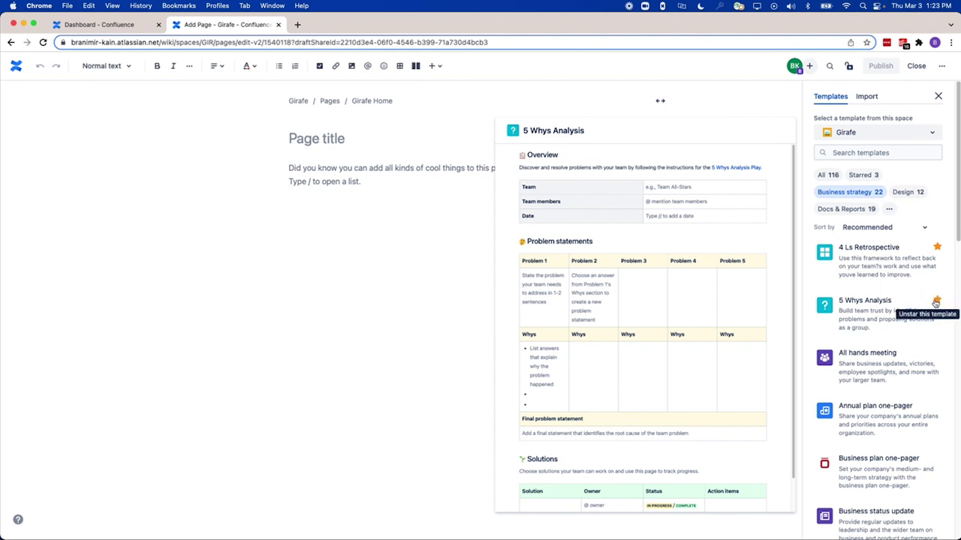
pyautogui.click(874, 312)
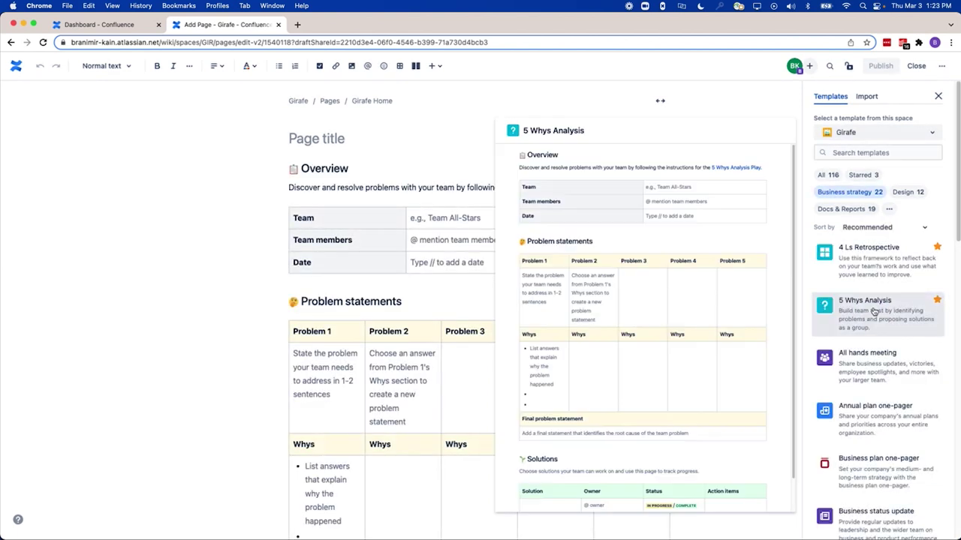
pyautogui.click(878, 347)
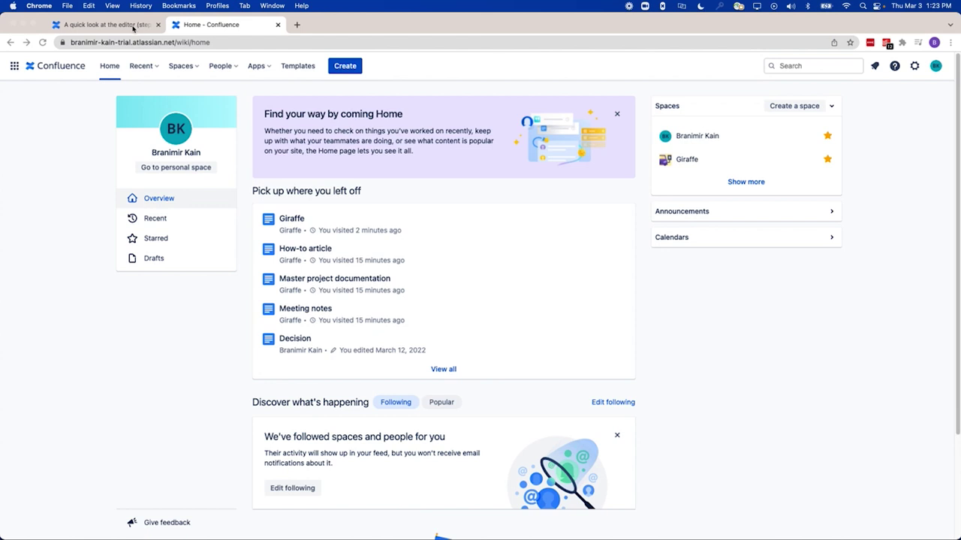
pyautogui.click(133, 29)
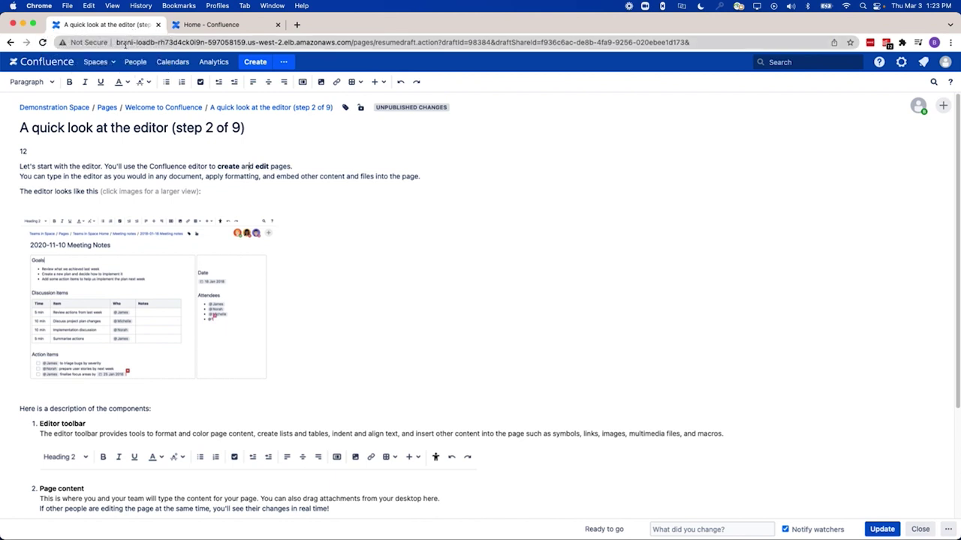
pyautogui.click(224, 26)
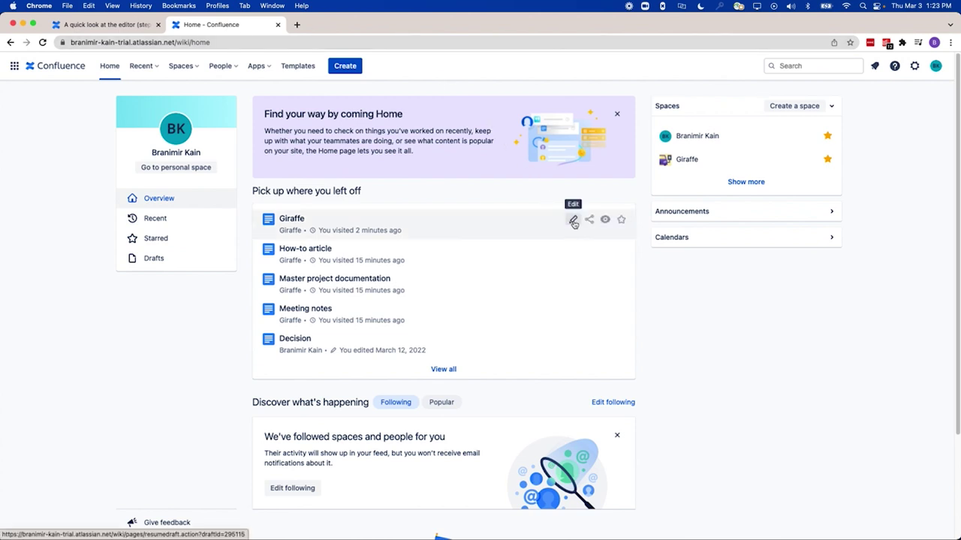
# Edit Giraffe and insert a Contributors Summary macro on the line below the welcome panel via /contri
pyautogui.click(573, 221)
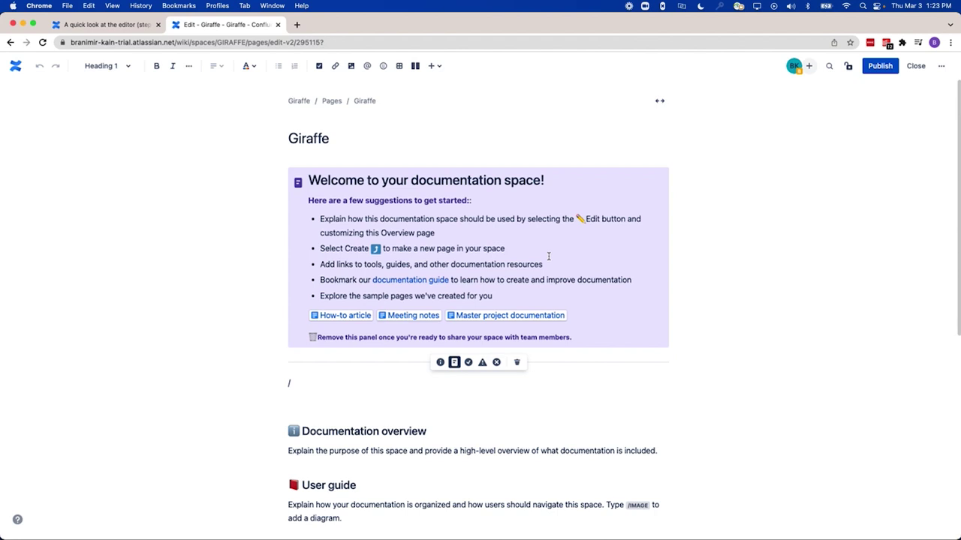
pyautogui.click(346, 388)
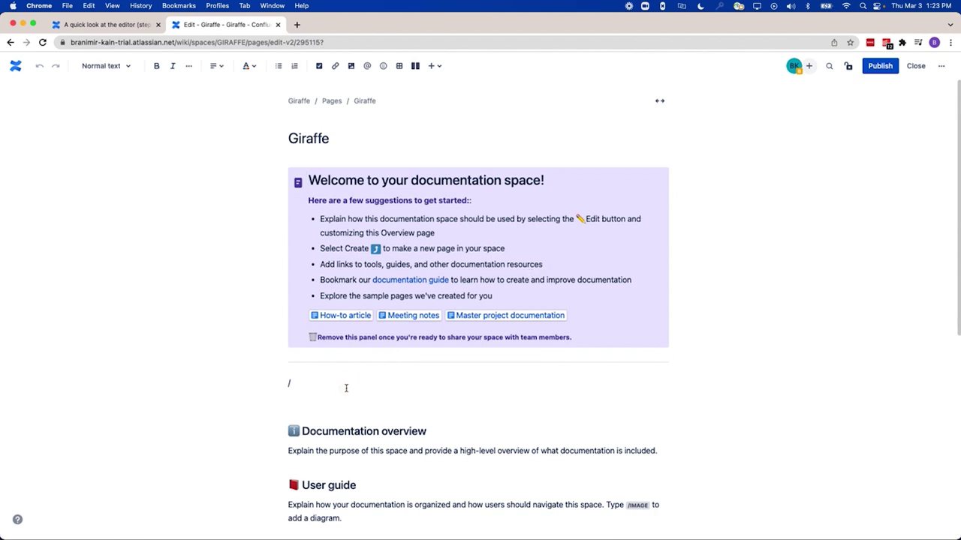
pyautogui.write('/')
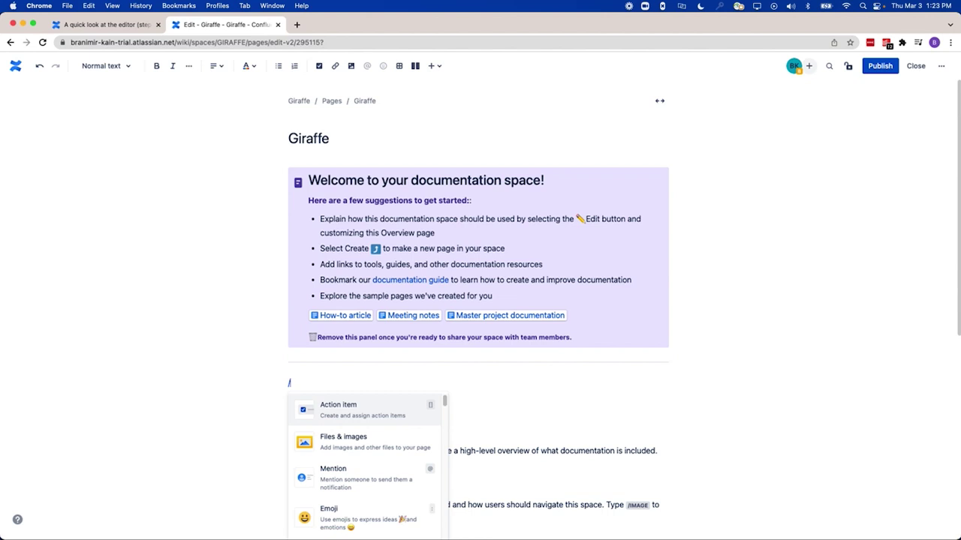
pyautogui.write('contri')
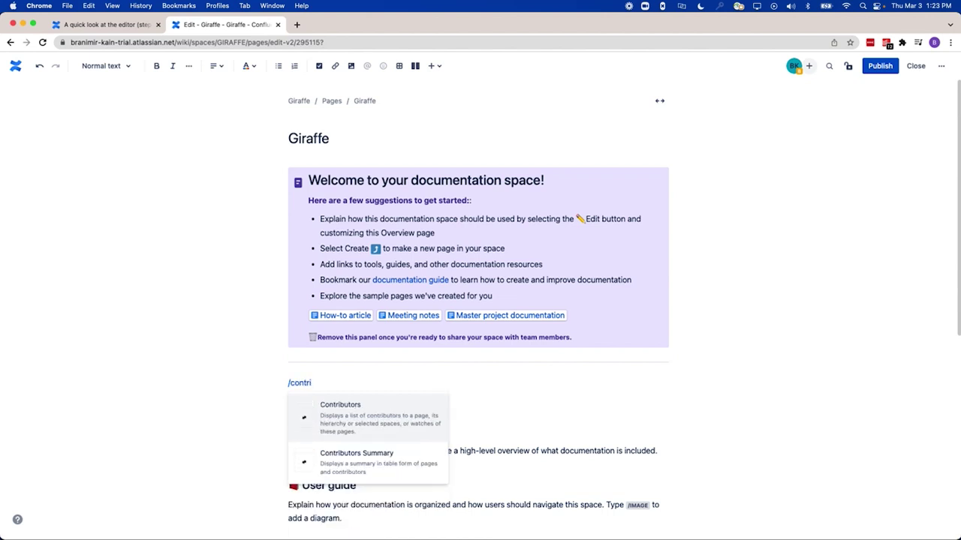
pyautogui.press('Down')
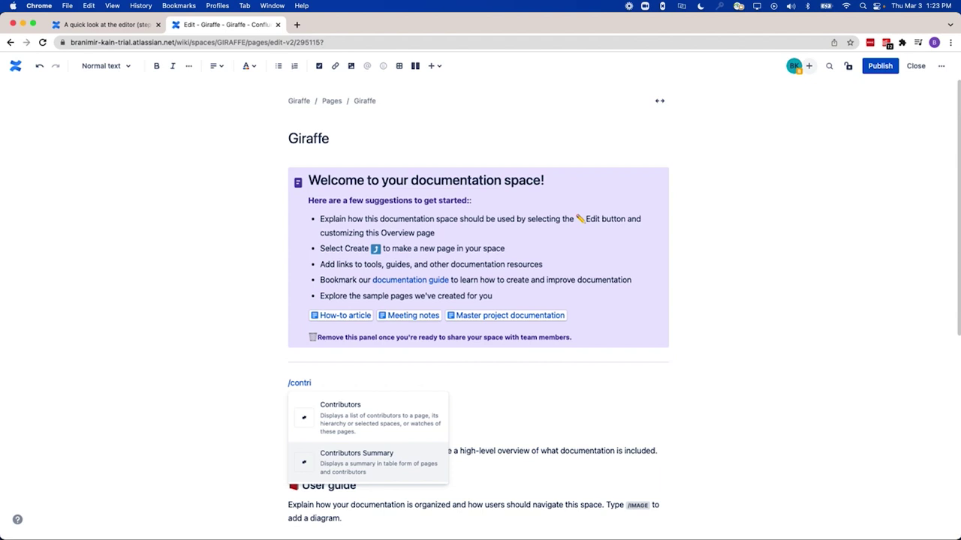
pyautogui.press('Return')
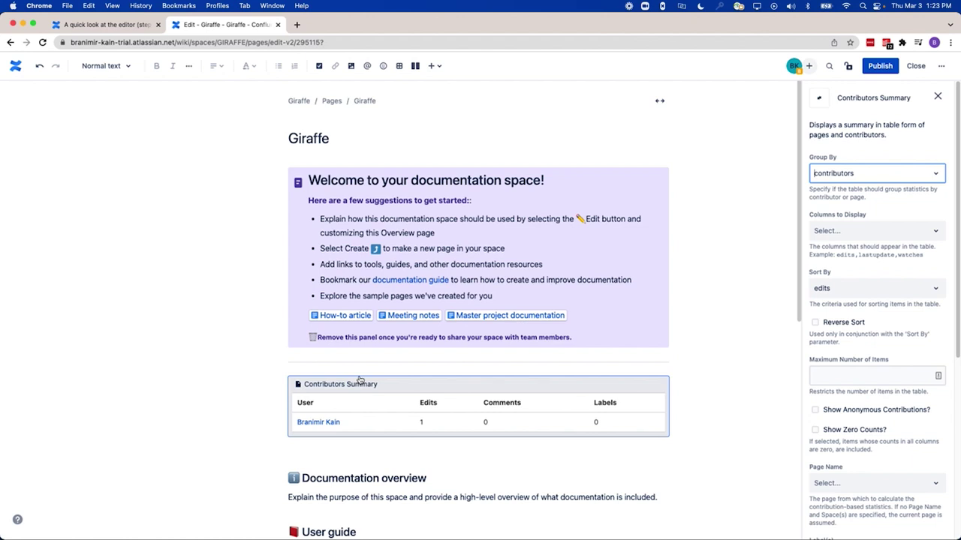
pyautogui.scroll(-2, 359, 379)
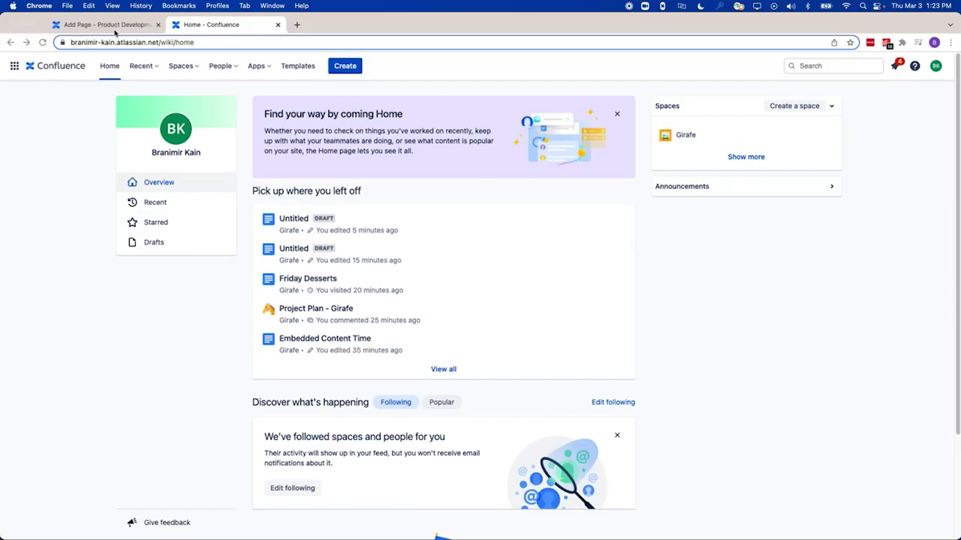
# In the Server page draft, paste the Markdown sample into Insert markup and insert it as formatted content
pyautogui.click(116, 25)
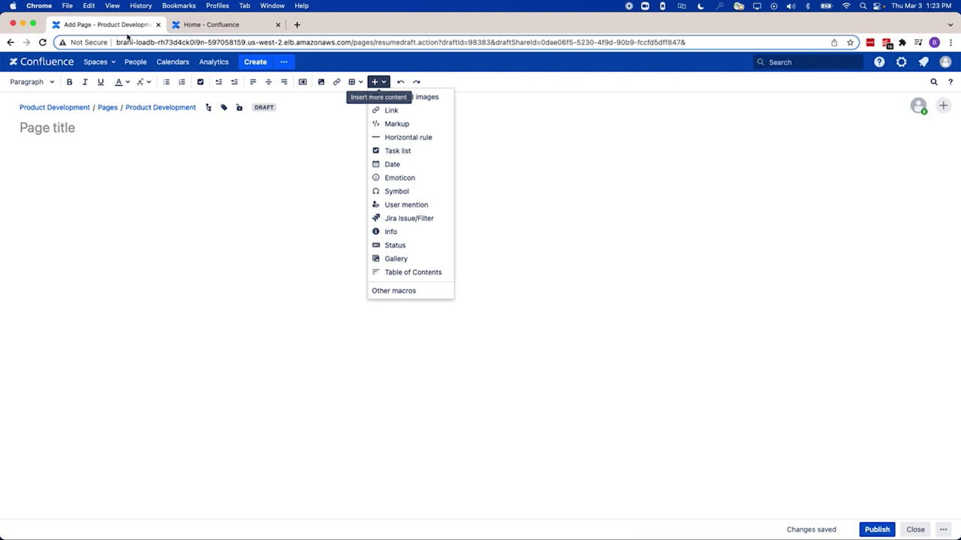
pyautogui.click(396, 123)
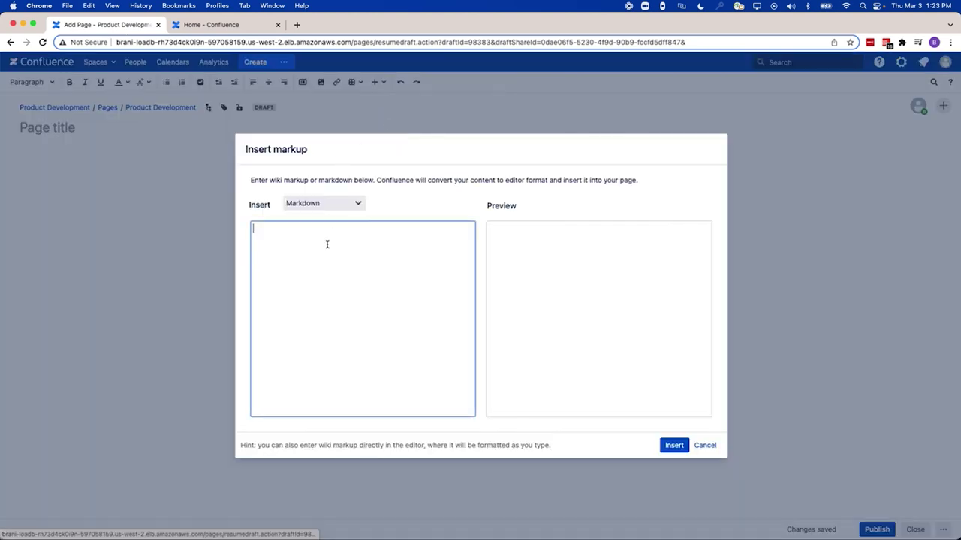
pyautogui.press('super+v')
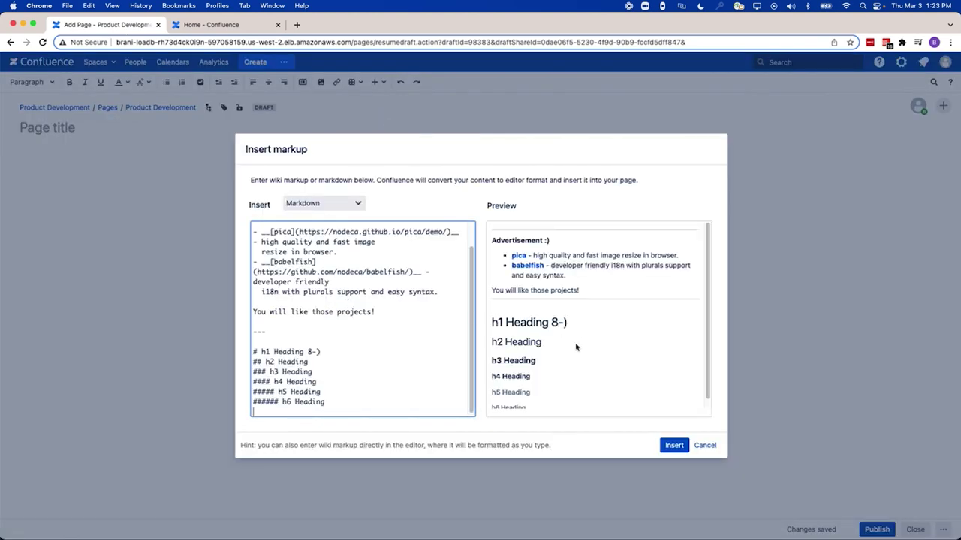
pyautogui.click(674, 446)
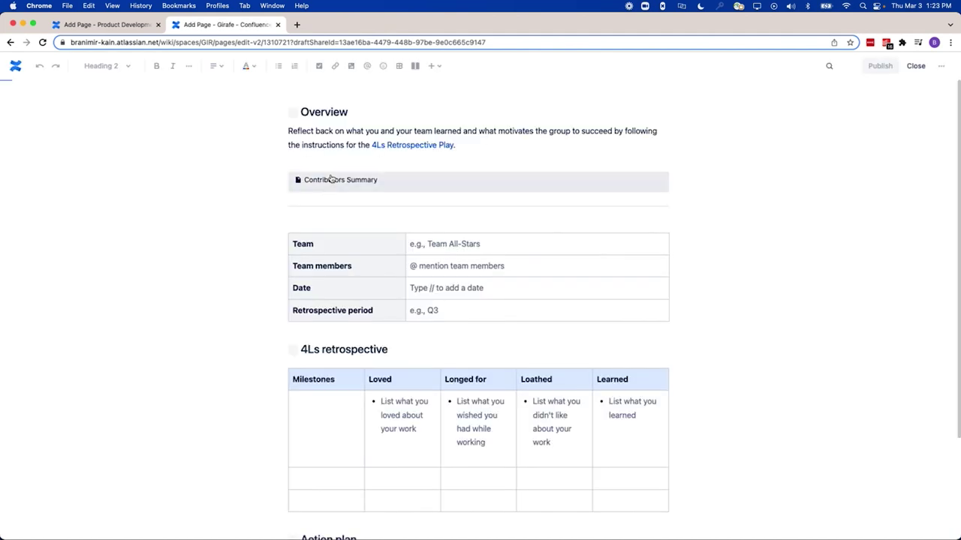
# Paste the Markdown sample on a new line after the 'Play.' Overview paragraph in the Cloud draft
pyautogui.click(473, 201)
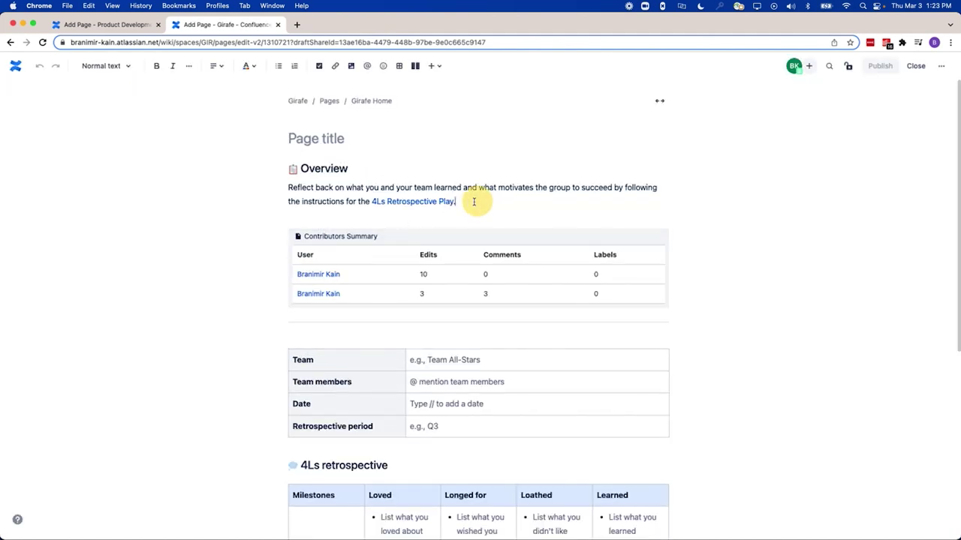
pyautogui.press('Return')
pyautogui.press('Return')
pyautogui.write('Advertisement :) pica - high quality and fast image resize in browser. babelfish - developer friendly i18n with plurals support and easy syntax. You will like those projects! h1 Heading 8-) h2 Heading h3 Heading h4 Heading h5 Heading h6 Heading')
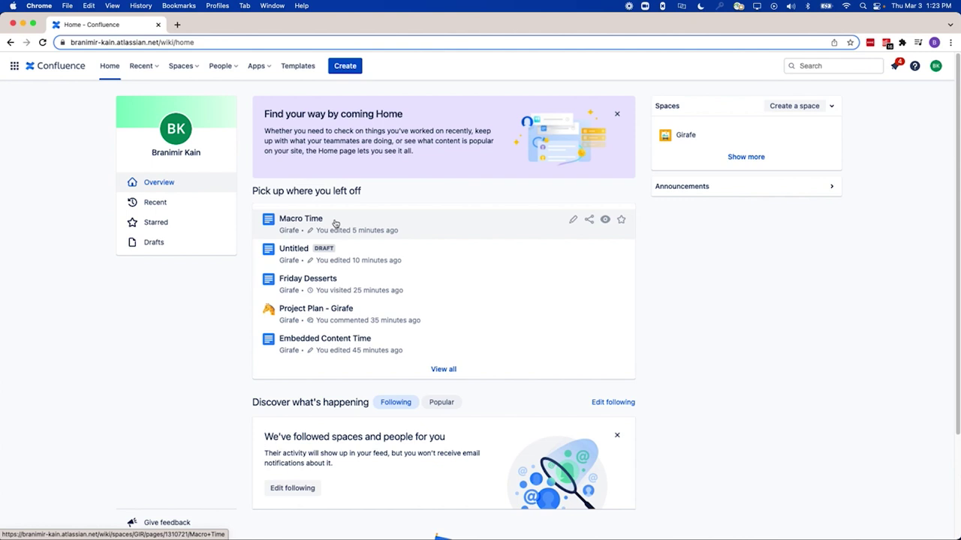
# Open Macro Time for editing and insert a Jira roadmap macro via /jira
pyautogui.click(334, 220)
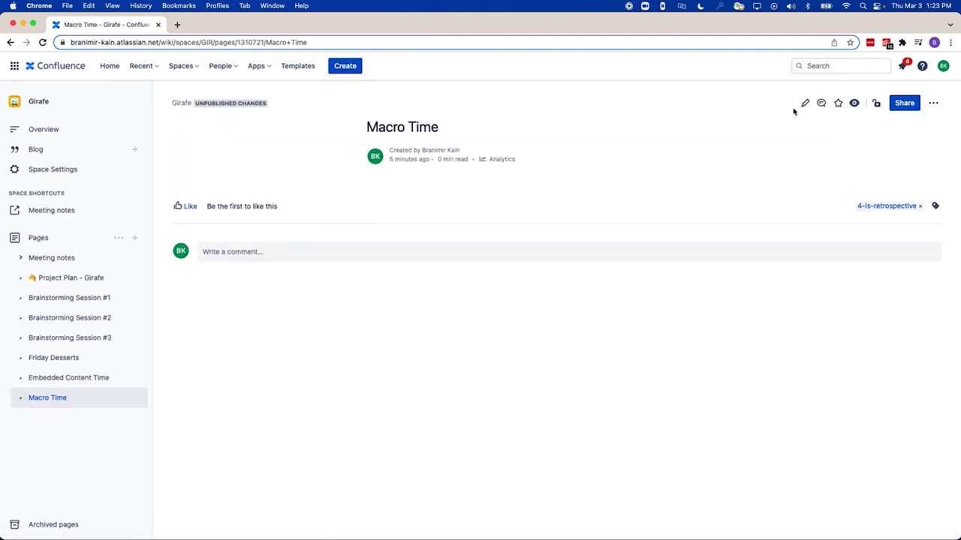
pyautogui.click(806, 103)
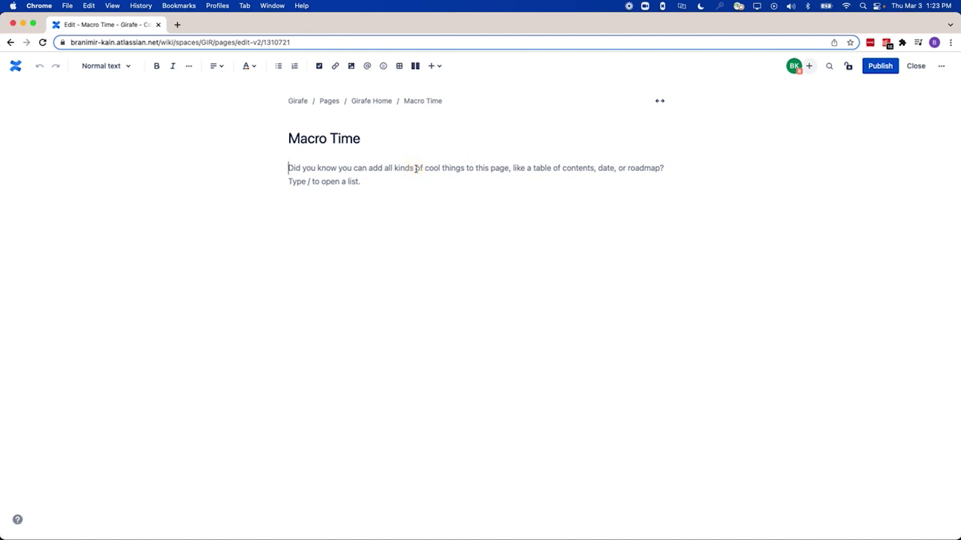
pyautogui.write('/jira')
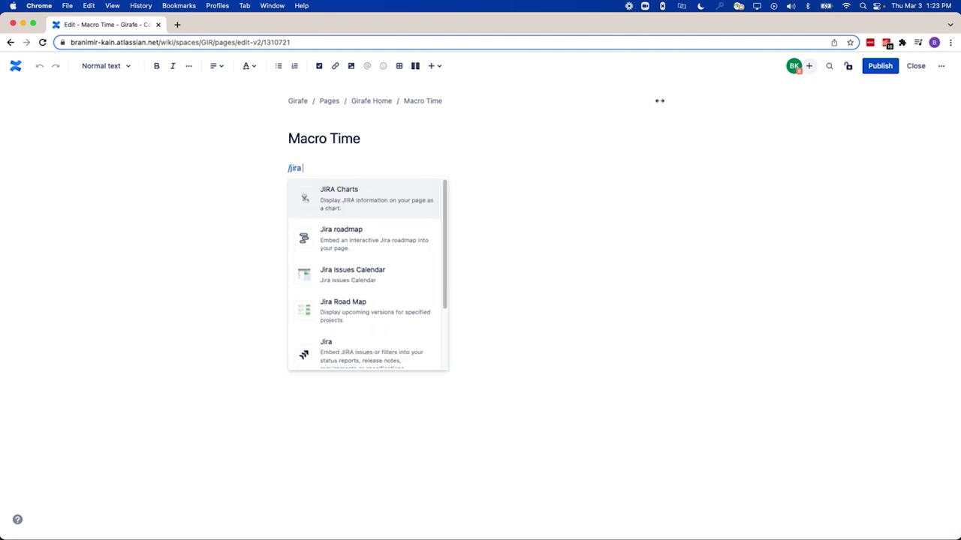
pyautogui.press('Down')
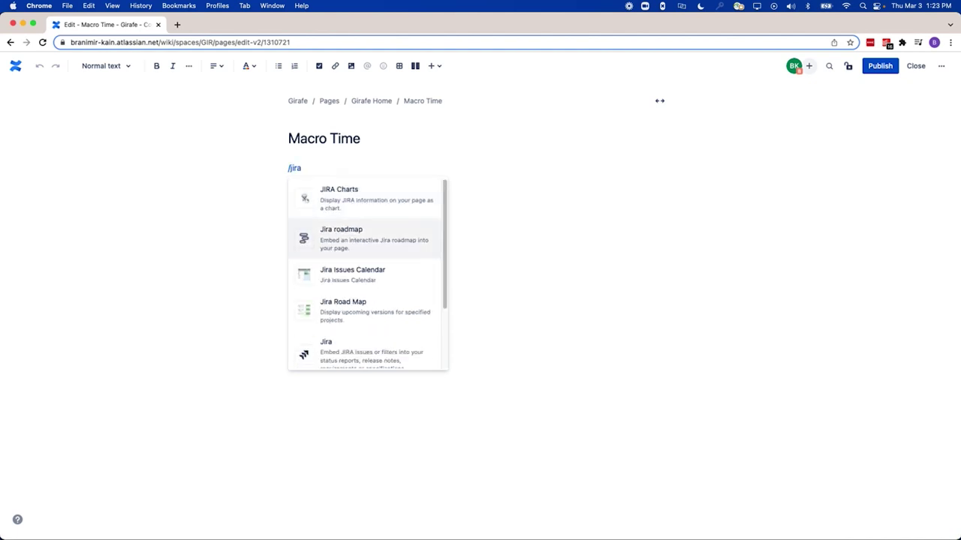
pyautogui.press('Return')
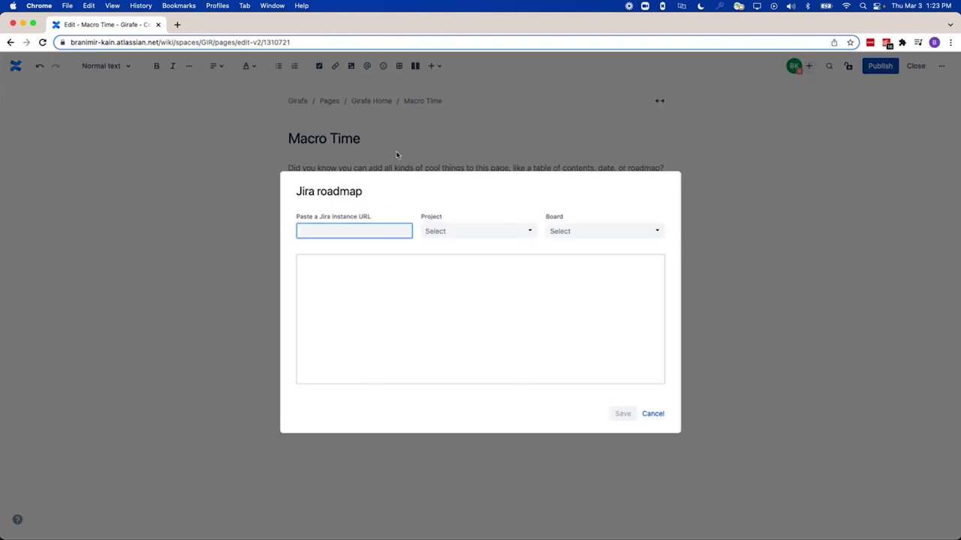
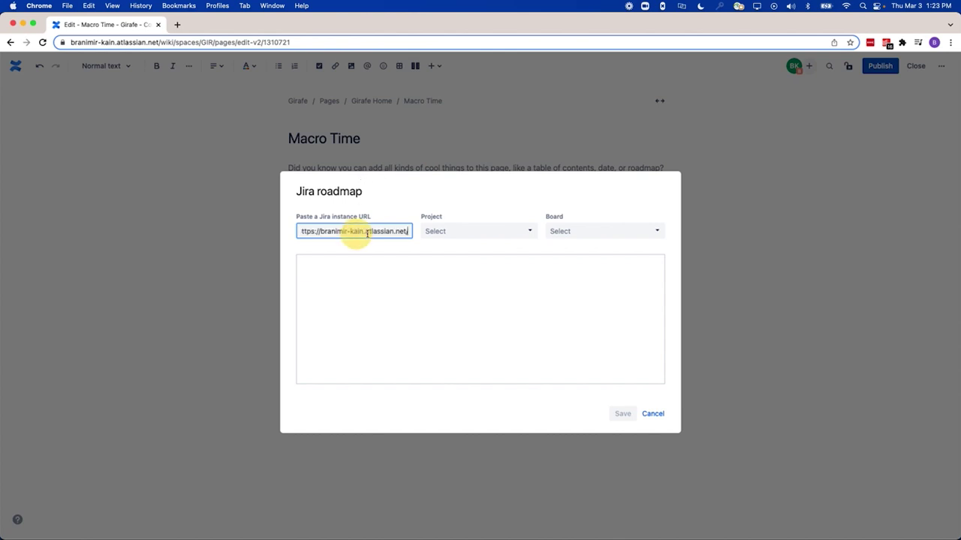
# Point the roadmap at the pasted Jira site, project Girafe (GIR) and GIR board, and save
pyautogui.click(464, 234)
pyautogui.click(458, 269)
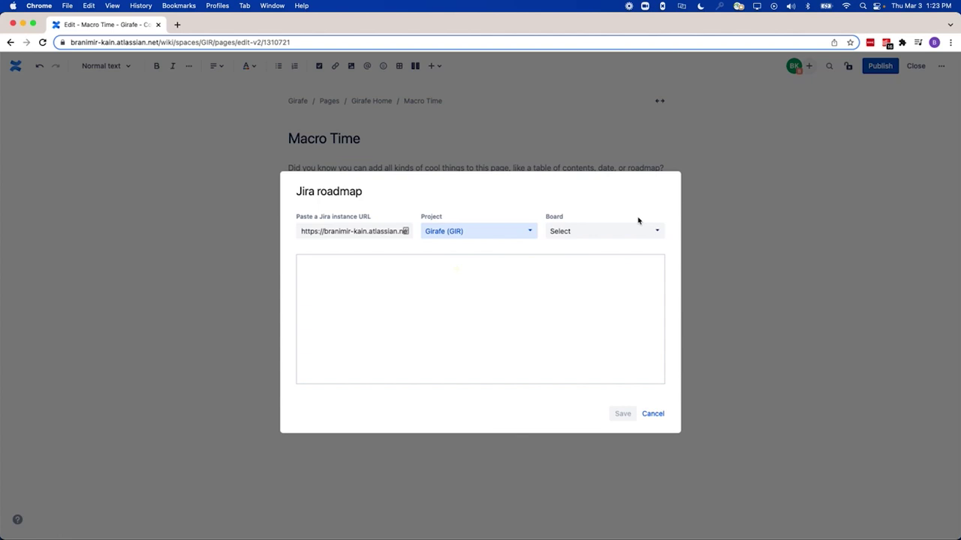
pyautogui.click(617, 231)
pyautogui.click(590, 251)
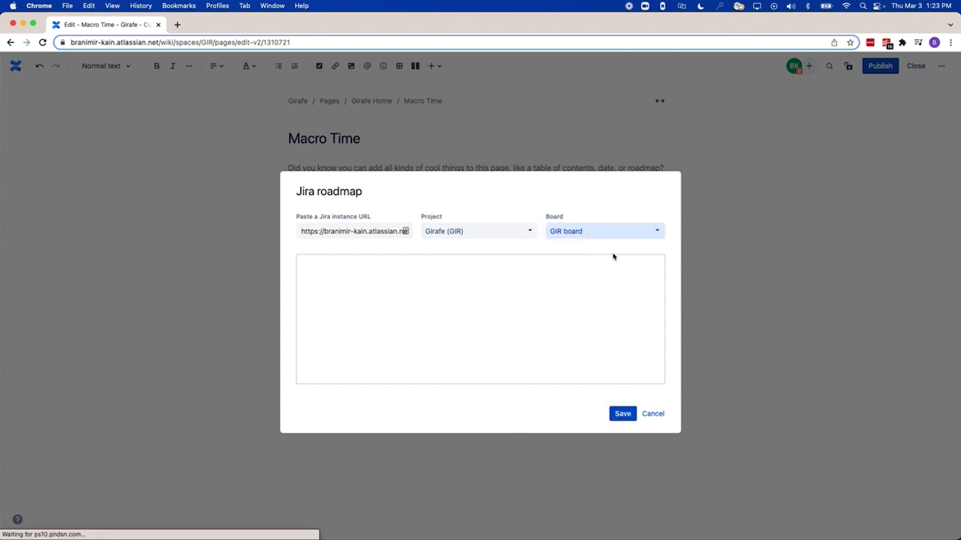
pyautogui.click(622, 414)
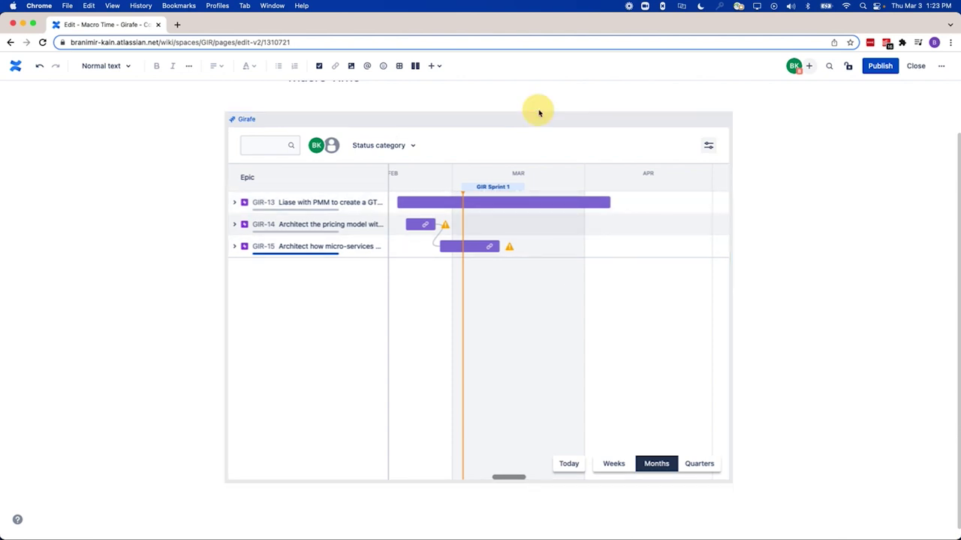
# Delete the Jira roadmap macro and add a /decision block reading 'We like cake'
pyautogui.press('Delete')
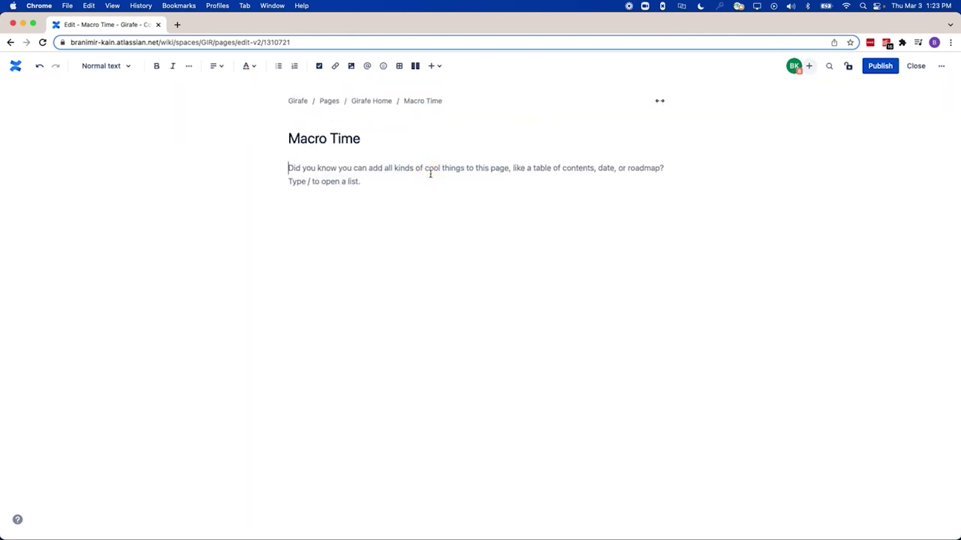
pyautogui.write('/decision')
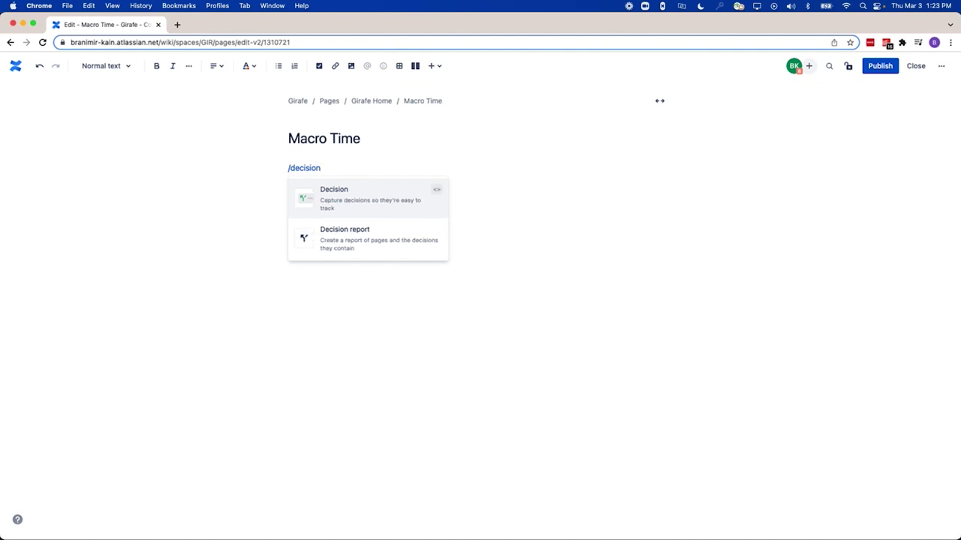
pyautogui.press('Return')
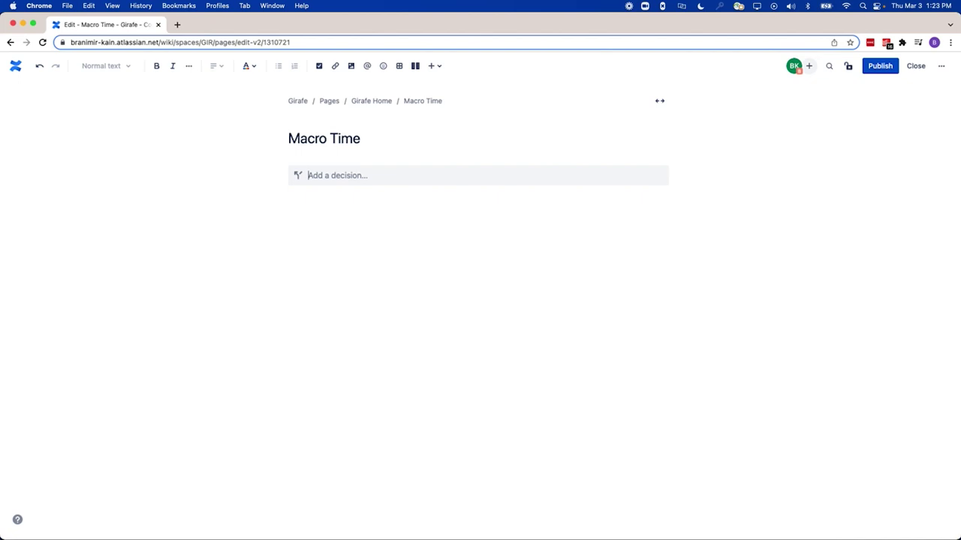
pyautogui.write('We like cake')
pyautogui.press('Return')
pyautogui.press('Return')
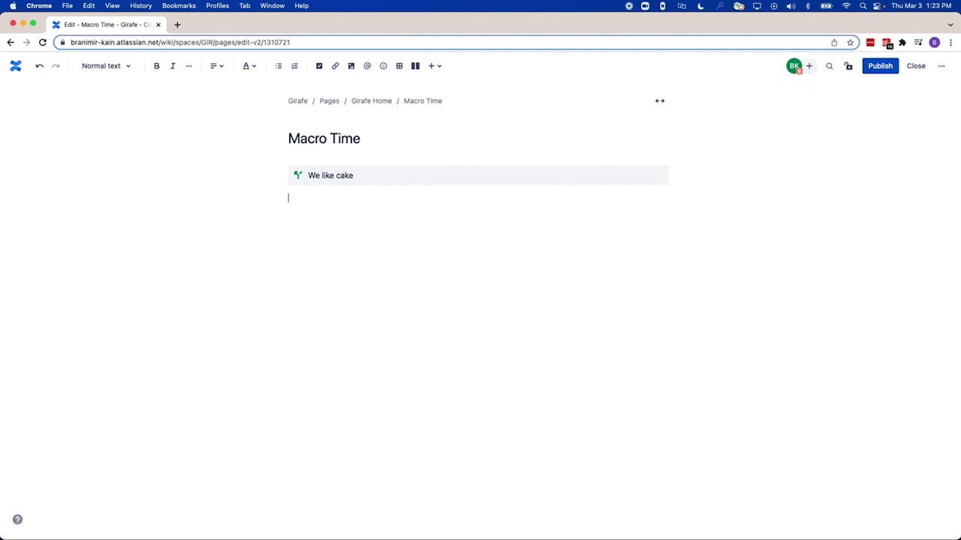
# Insert a Decision report macro below the 'We like cake' decision using /dec
pyautogui.write('/dec')
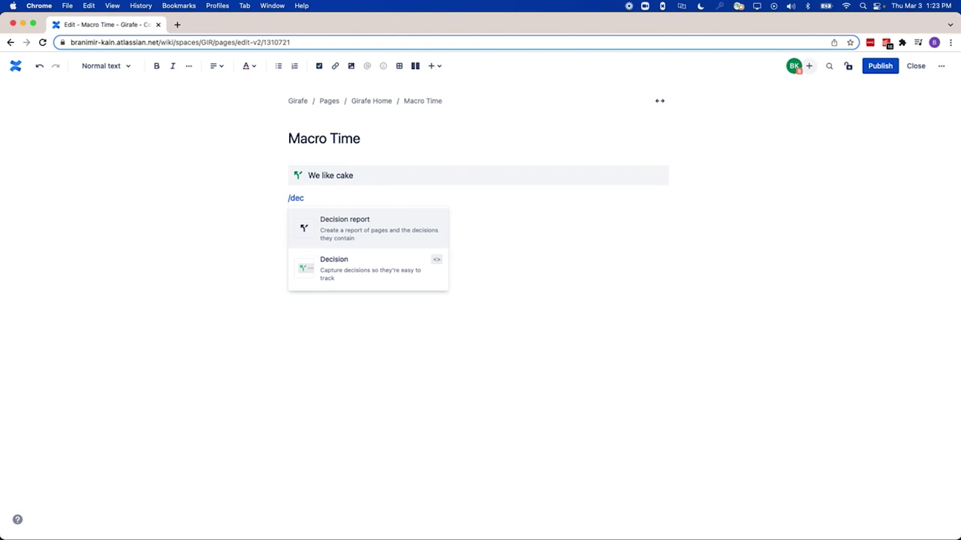
pyautogui.press('Down')
pyautogui.press('Up')
pyautogui.press('Return')
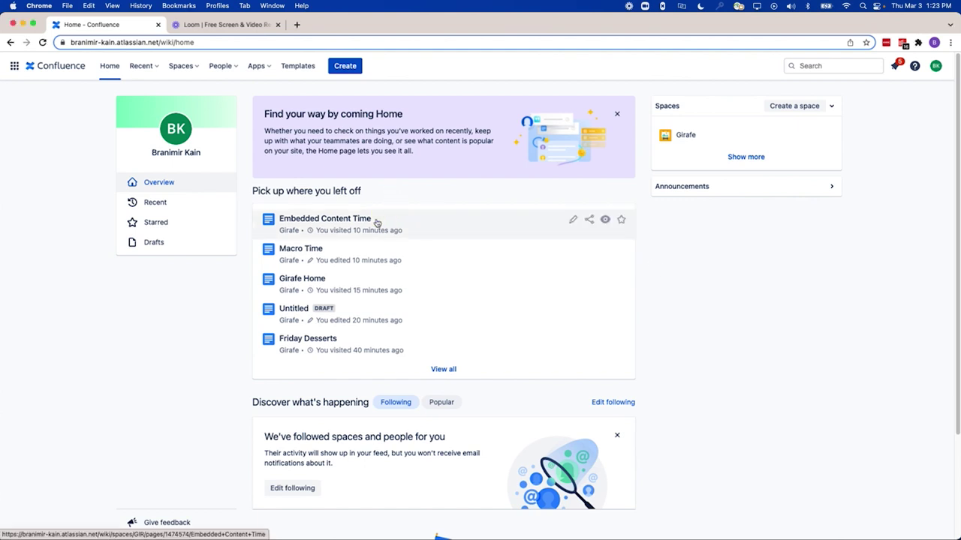
# Open the Embedded Content Time page for editing and paste the YouTube video link into its body
pyautogui.click(377, 223)
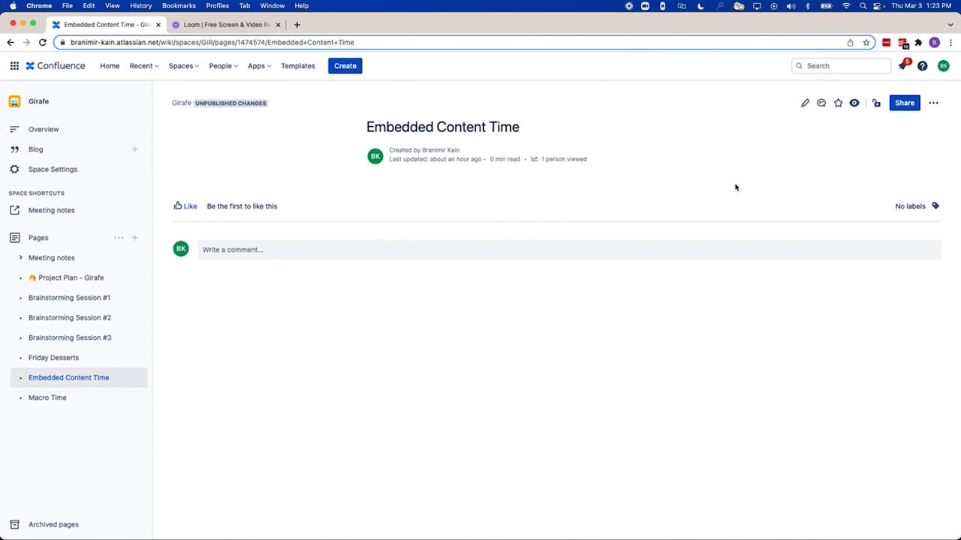
pyautogui.click(808, 105)
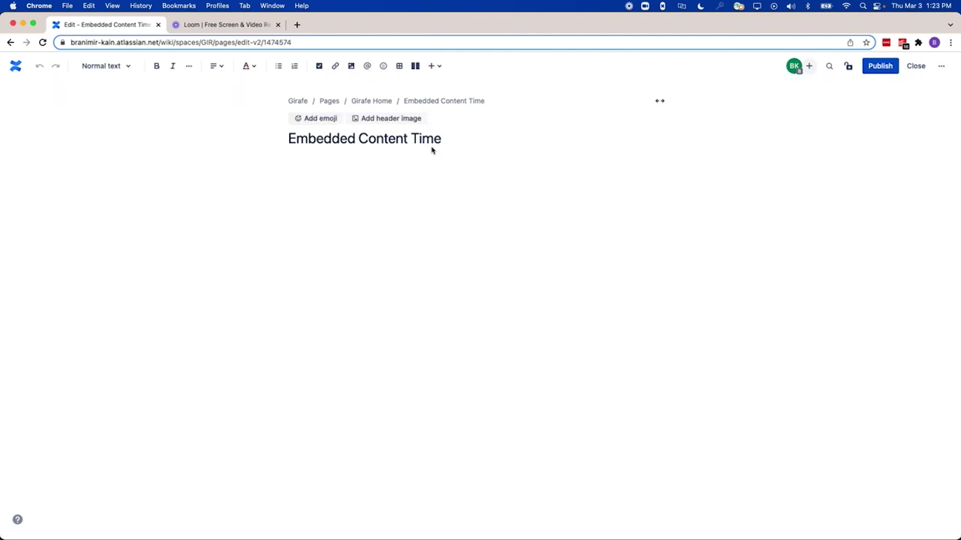
pyautogui.click(324, 167)
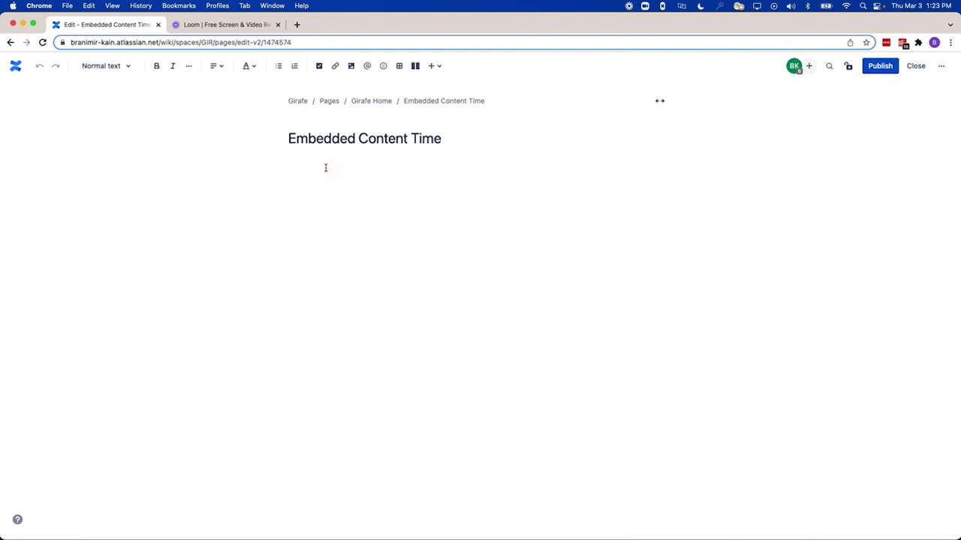
pyautogui.write('https://www.youtube.com/watch?v=tt5VPYoop5Y')
# Change the YouTube link's display from card to embed and resize the video player
pyautogui.click(385, 172)
pyautogui.click(304, 186)
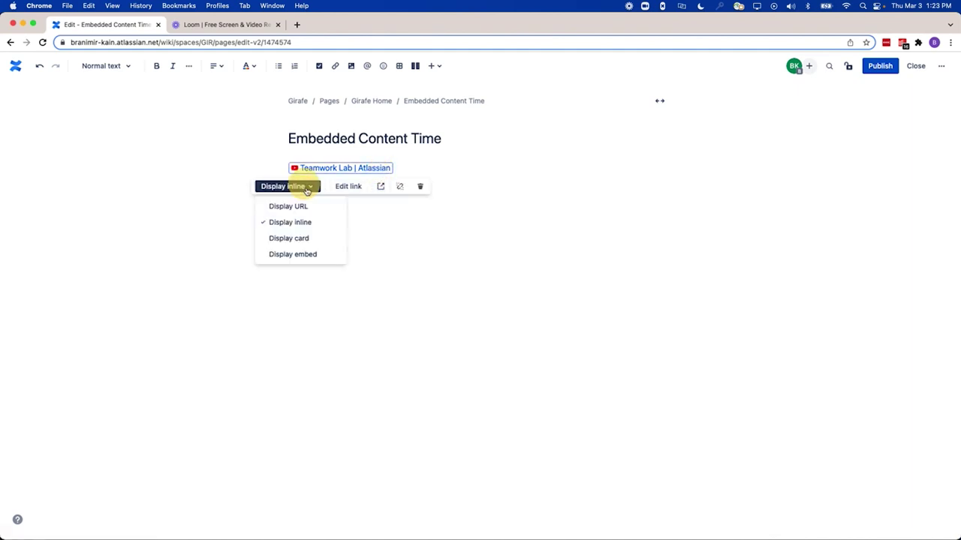
pyautogui.click(306, 239)
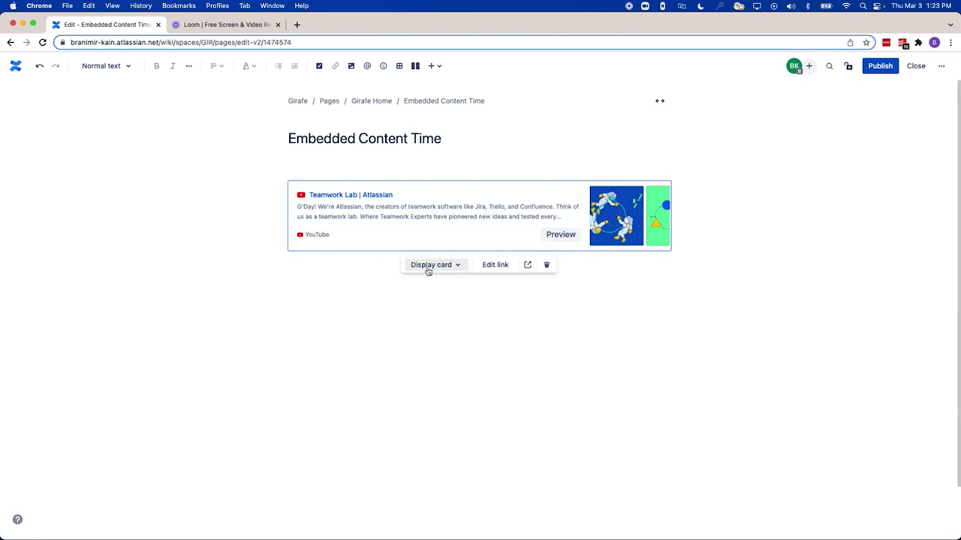
pyautogui.click(430, 265)
pyautogui.click(432, 333)
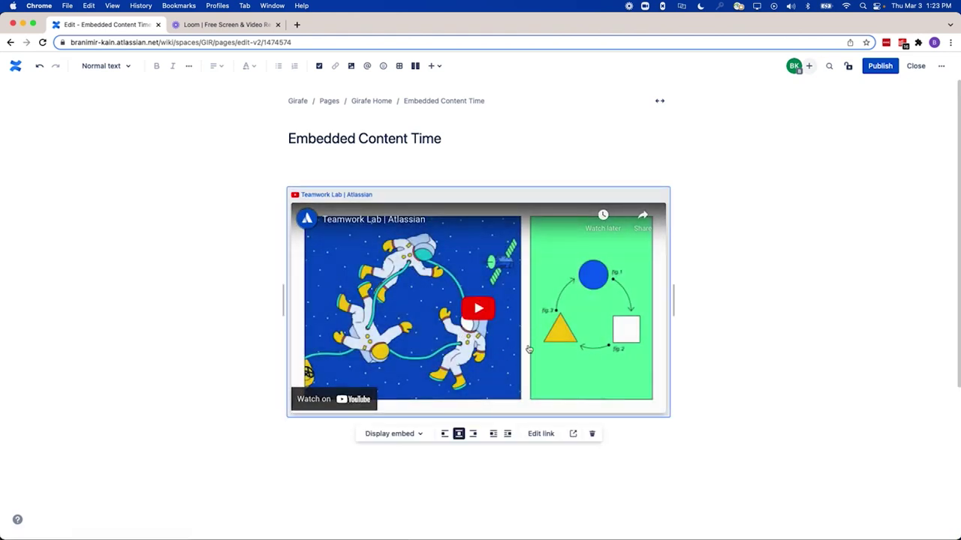
pyautogui.moveTo(680, 313); pyautogui.dragTo(677, 332)
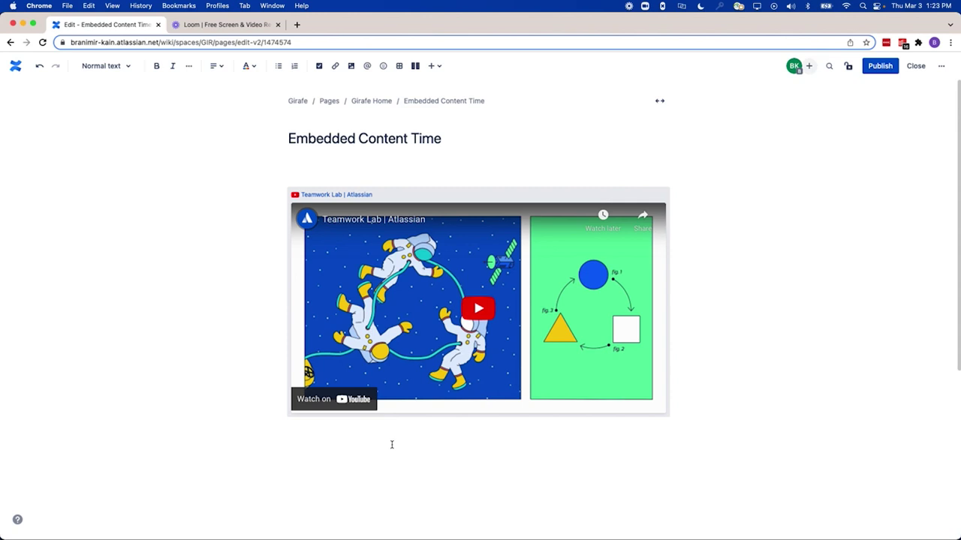
# Paste the Welcome to Confluence Cloud Google Sheets link below the video and display it as an embed
pyautogui.click(360, 452)
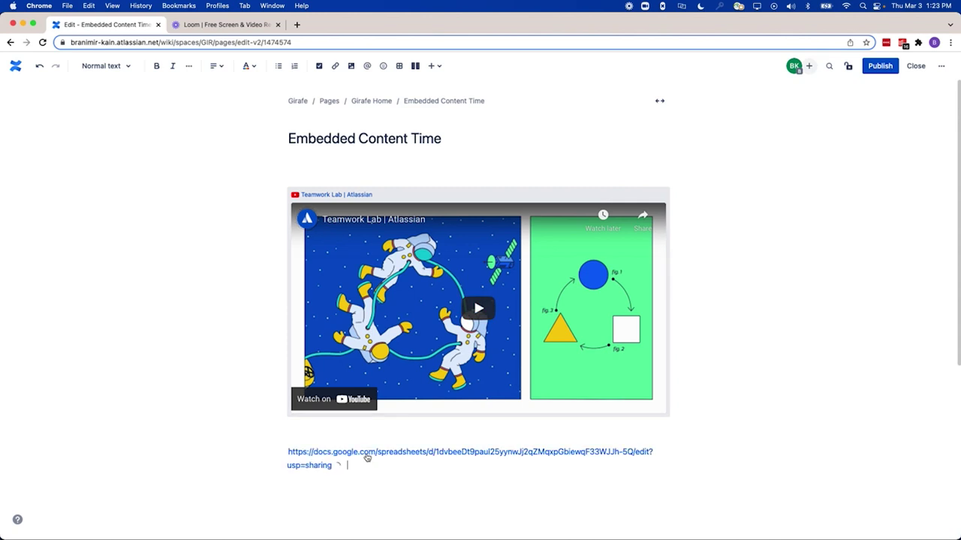
pyautogui.scroll(-1, 369, 451)
pyautogui.click(371, 425)
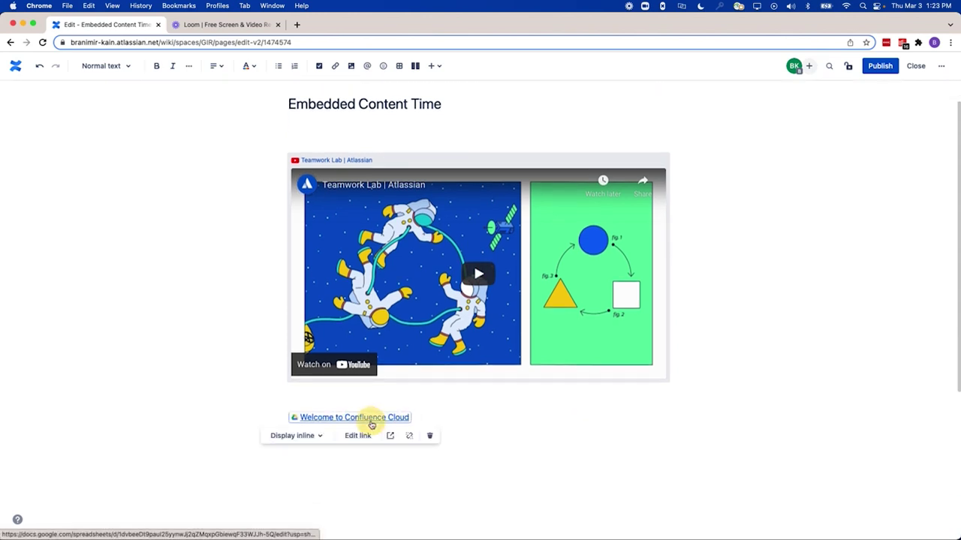
pyautogui.click(322, 436)
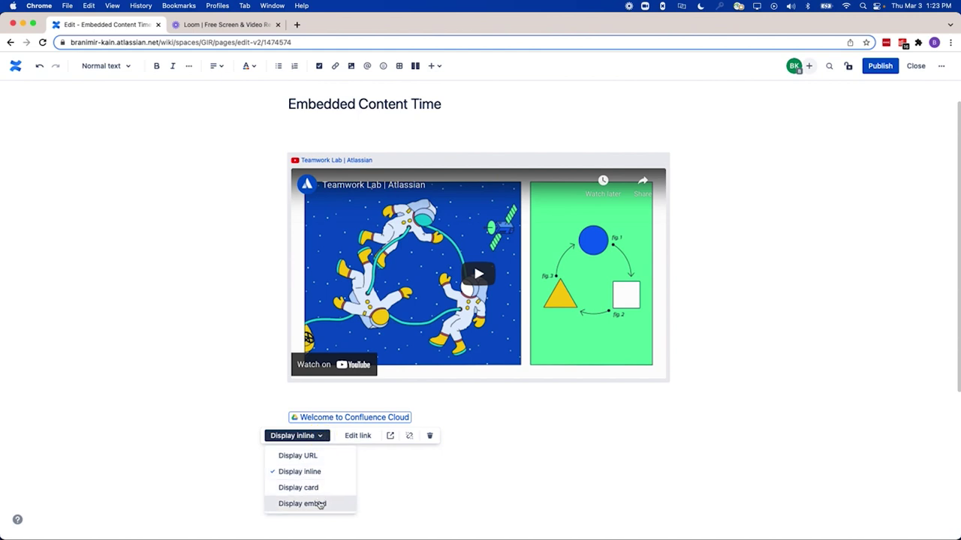
pyautogui.click(321, 503)
# Enter 'Add things' in cell A1 of the embedded spreadsheet
pyautogui.scroll(1, 613, 427)
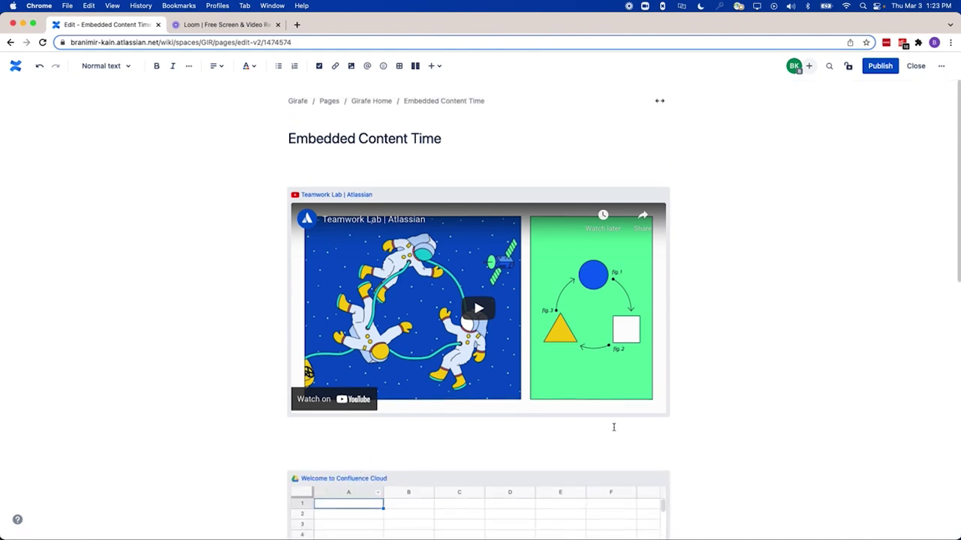
pyautogui.scroll(-3, 811, 385)
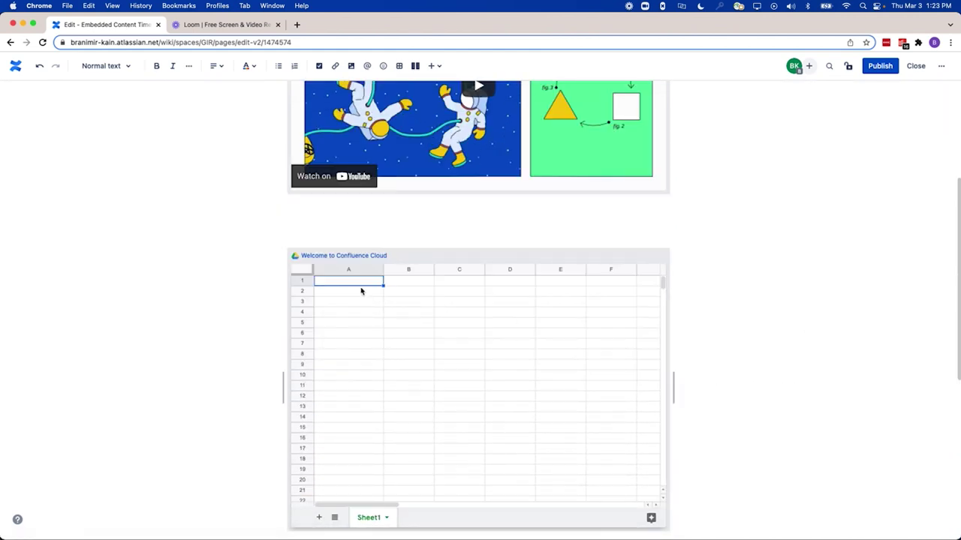
pyautogui.doubleClick(356, 282)
pyautogui.write('Add things')
pyautogui.press('Return')
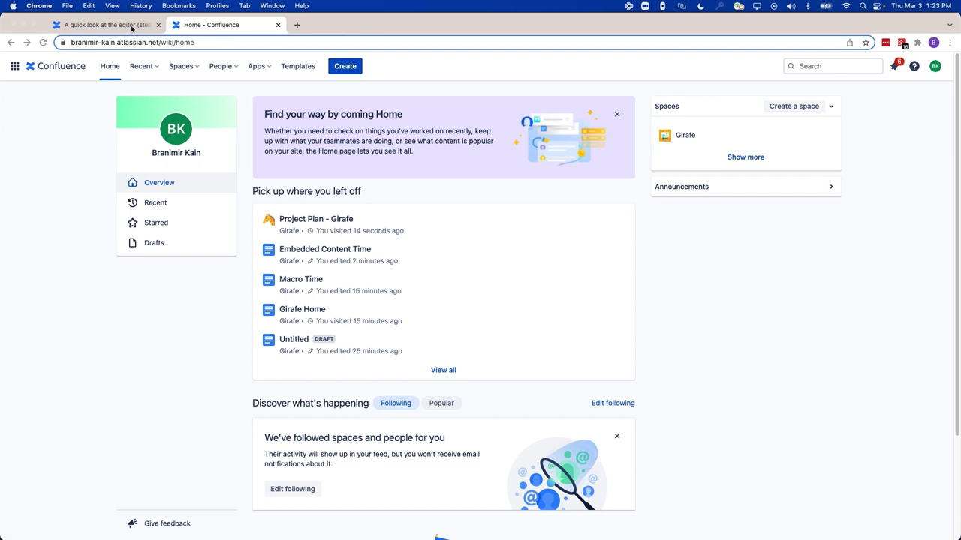
# Look at the 'A quick look at the editor' tab, then open Project Plan - Girafe from Cloud home
pyautogui.click(131, 29)
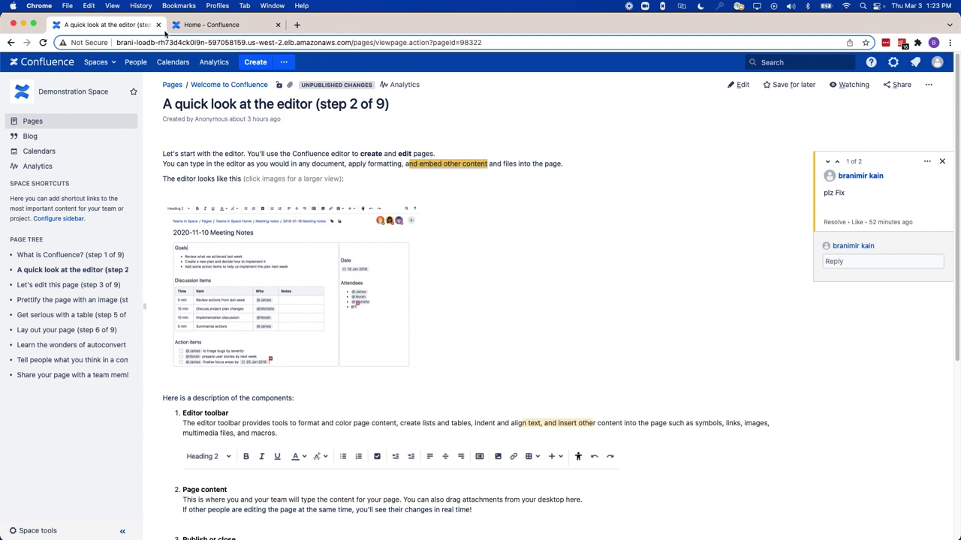
pyautogui.click(191, 30)
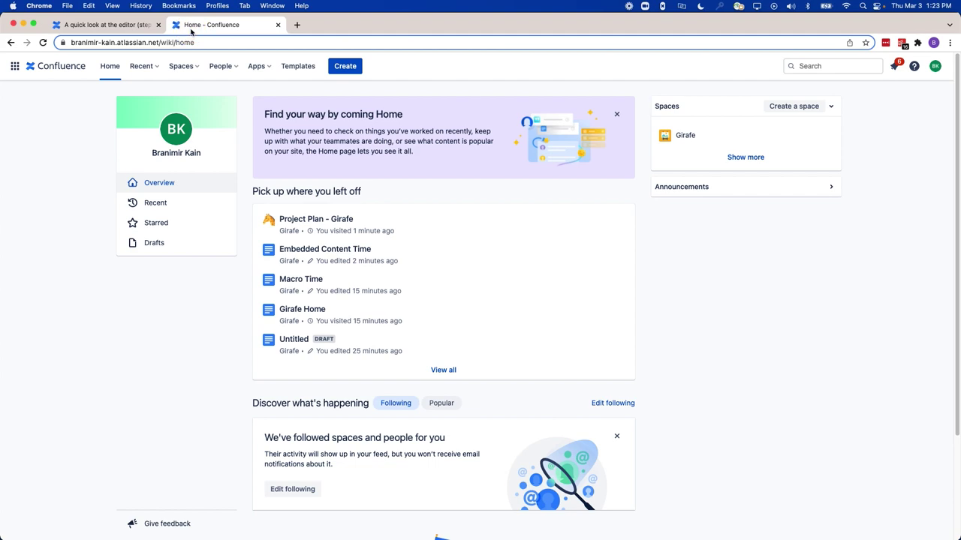
pyautogui.click(346, 220)
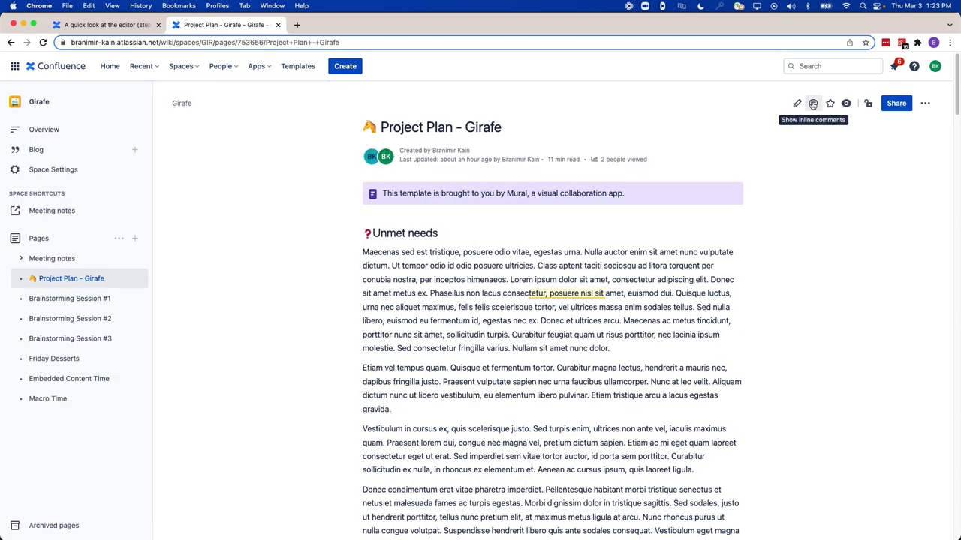
# Show the page's inline comments and cycle through all four back to the first
pyautogui.click(813, 105)
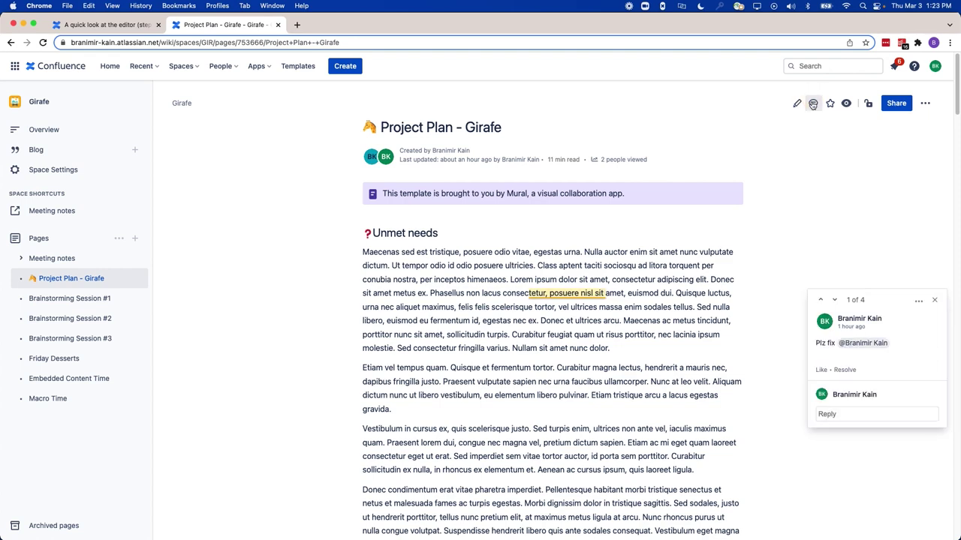
pyautogui.click(838, 300)
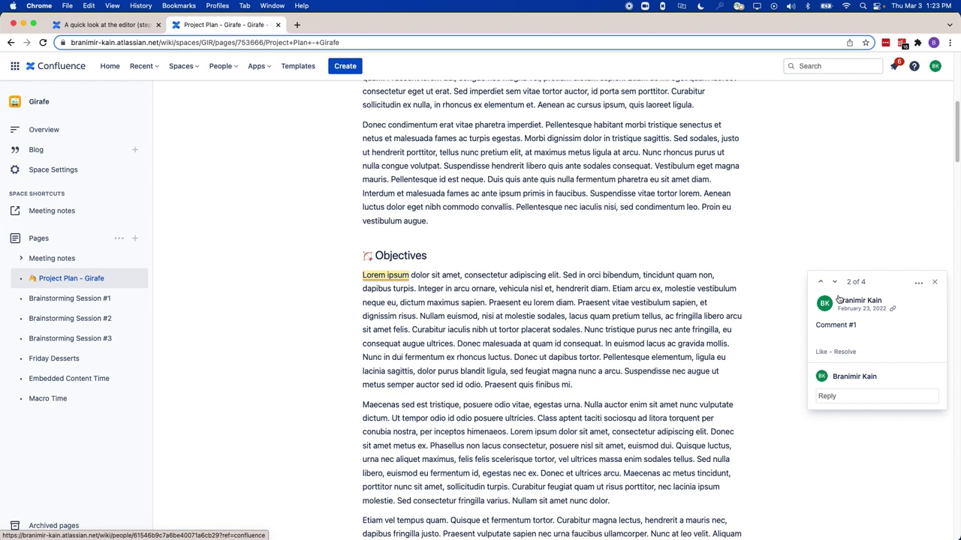
pyautogui.click(835, 284)
pyautogui.click(834, 284)
pyautogui.click(834, 283)
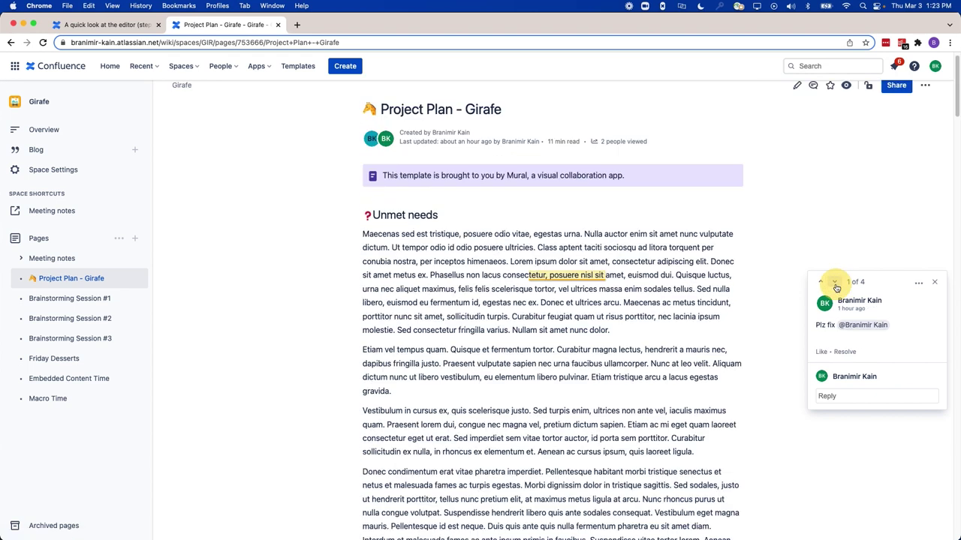
# Start a reply to the first comment with '/s' and browse the slash command suggestions
pyautogui.click(844, 396)
pyautogui.write('/s')
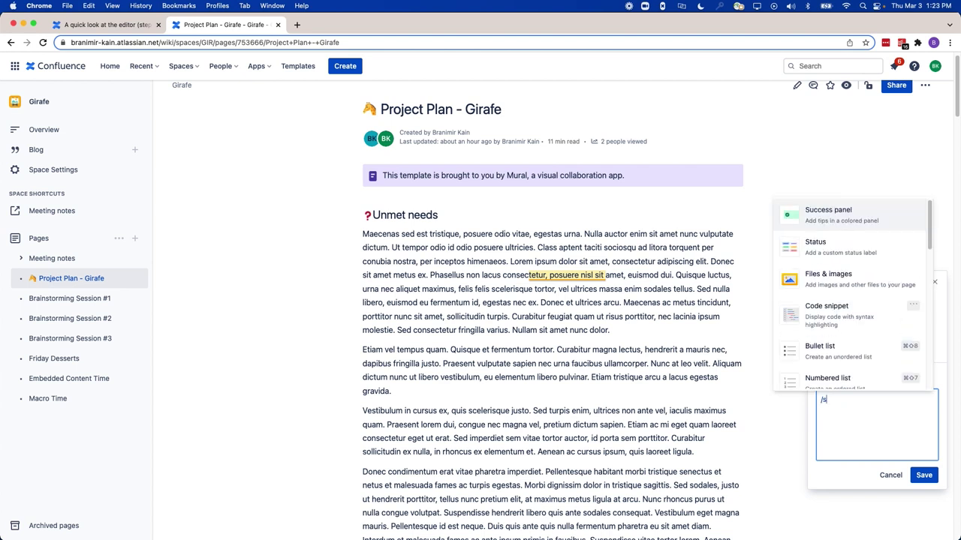
pyautogui.press('Down')
pyautogui.press('Down')
pyautogui.press('Down')
pyautogui.press('Down')
pyautogui.press('Down')
pyautogui.press('Down')
pyautogui.press('Down')
pyautogui.press('Down')
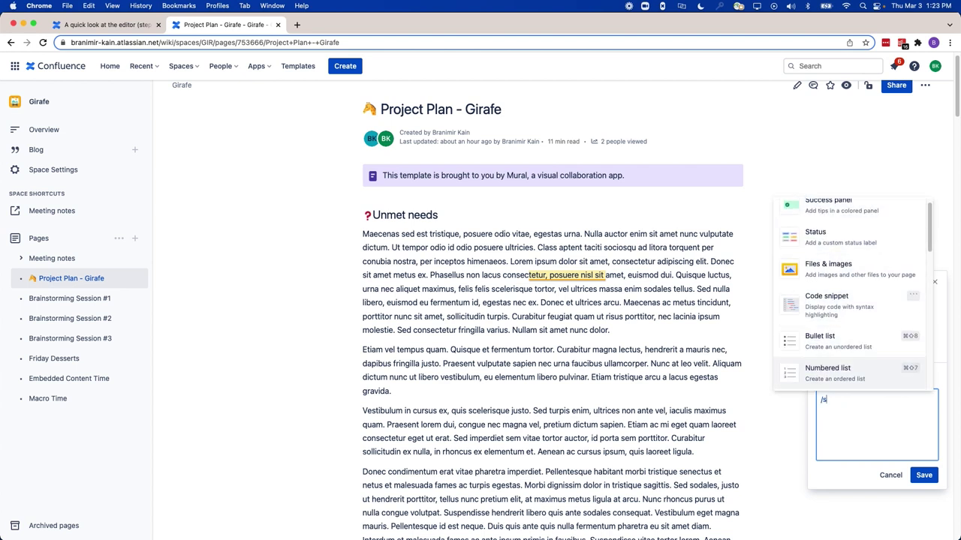
pyautogui.press('Down')
pyautogui.press('Down')
pyautogui.press('Down')
pyautogui.press('Down')
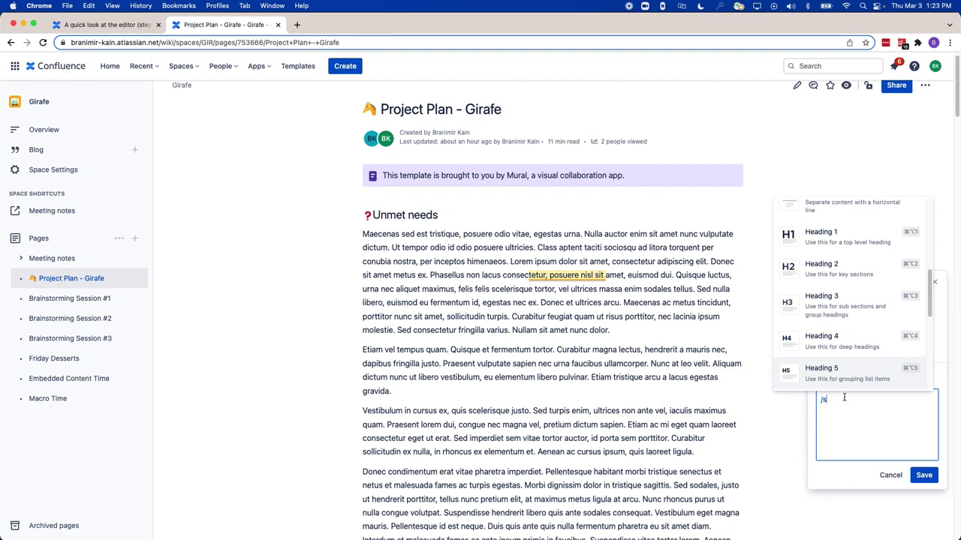
# Enter edit mode, discard the draft reply, and add inline comment 'Fix it' on 'risque tortor,'
pyautogui.click(796, 85)
pyautogui.click(572, 109)
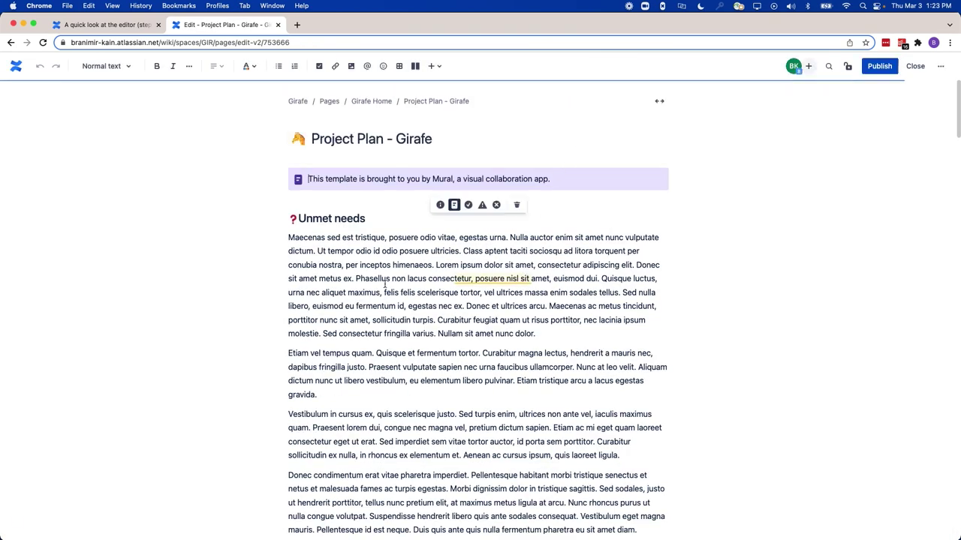
pyautogui.moveTo(435, 296); pyautogui.dragTo(486, 298)
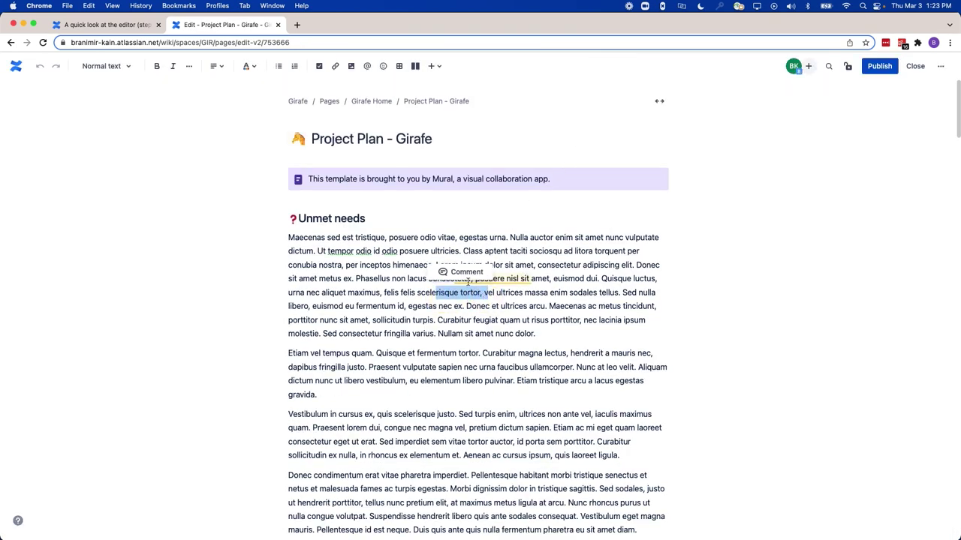
pyautogui.click(460, 273)
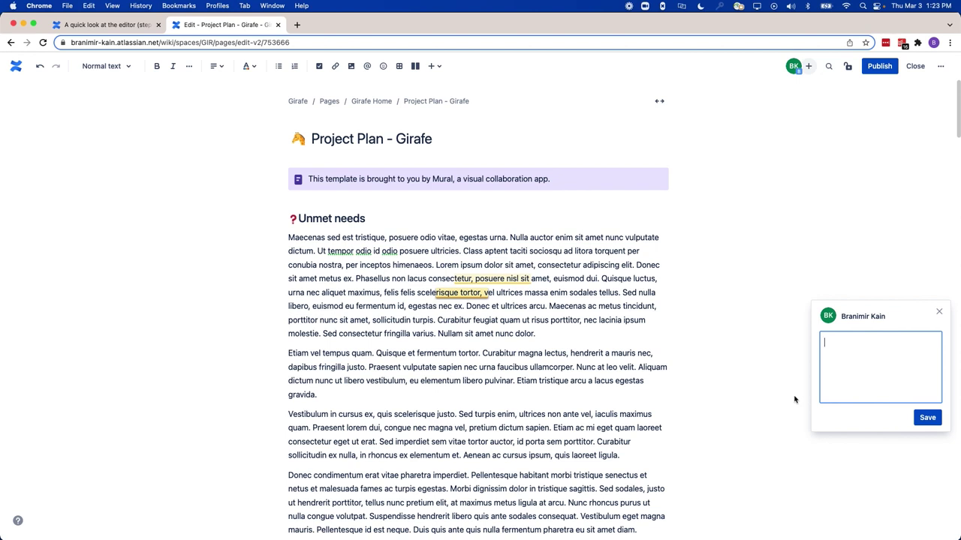
pyautogui.write('Fix it')
pyautogui.press('super+Return')
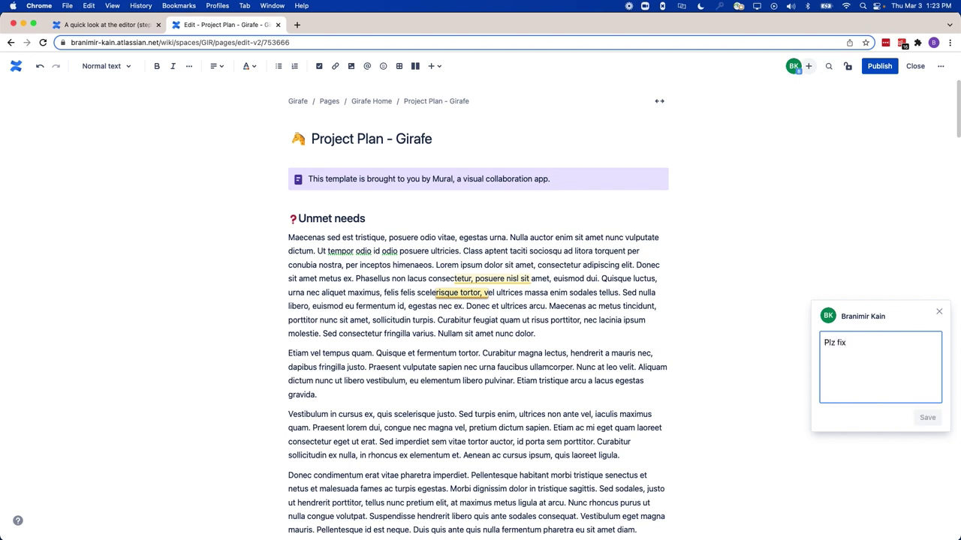
pyautogui.scroll(-2, 616, 268)
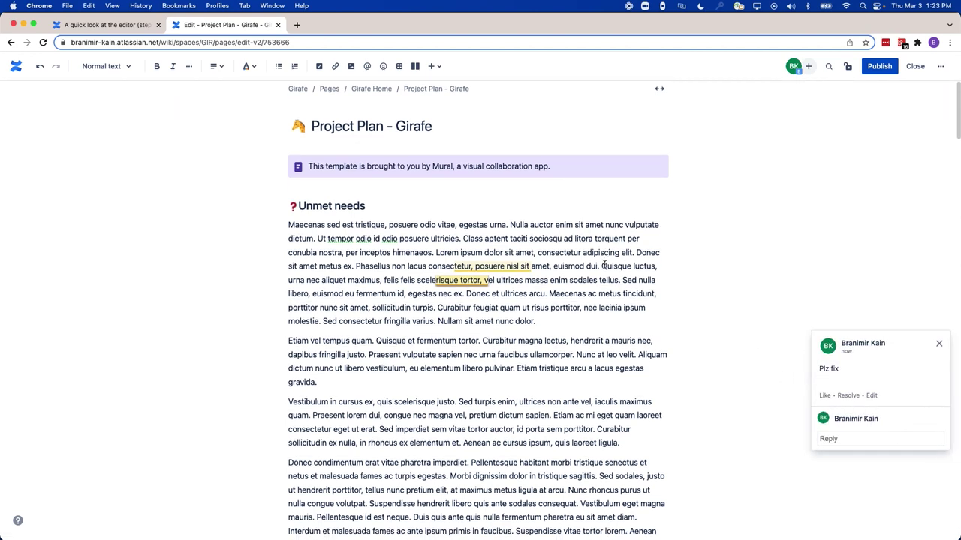
pyautogui.scroll(-3, 600, 268)
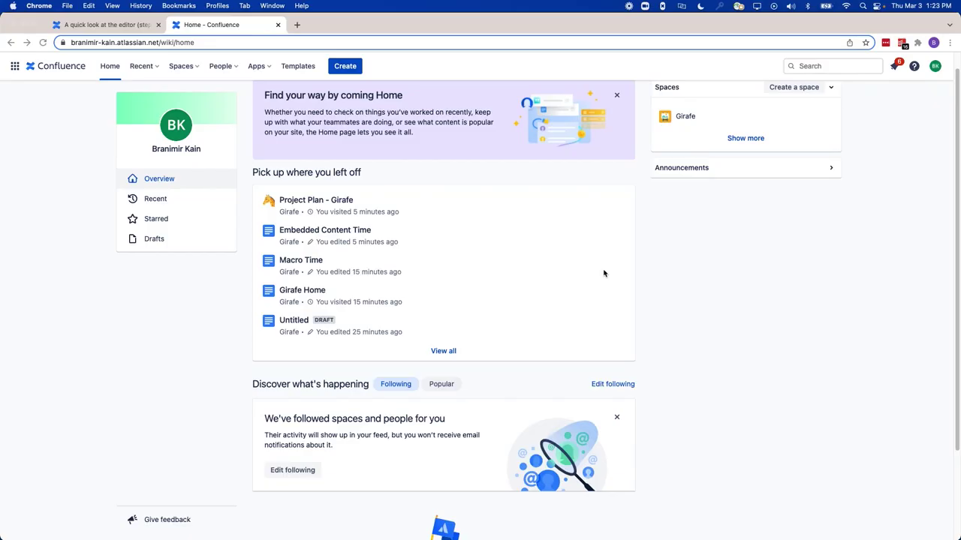
# Check the Server page draft tab, then reopen Project Plan - Girafe from the Cloud home page
pyautogui.click(125, 32)
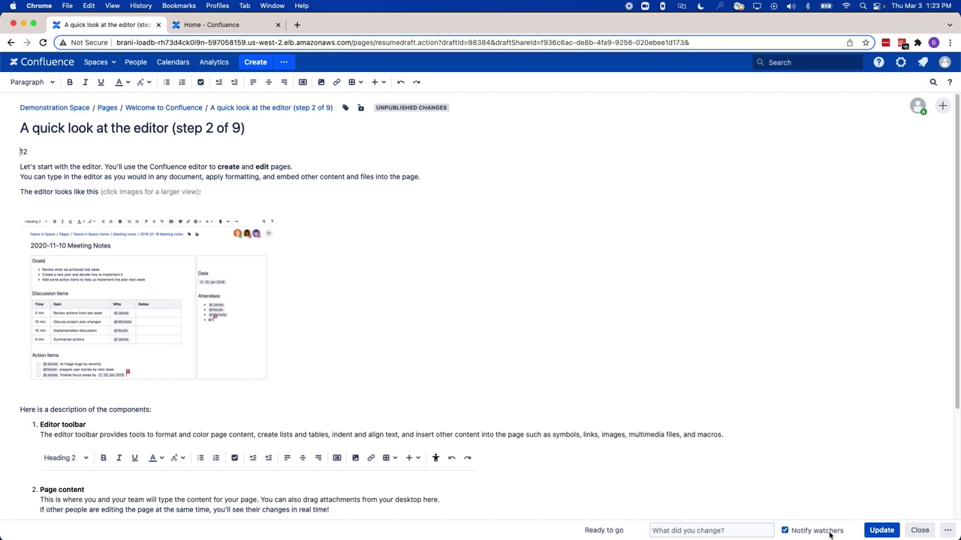
pyautogui.click(200, 29)
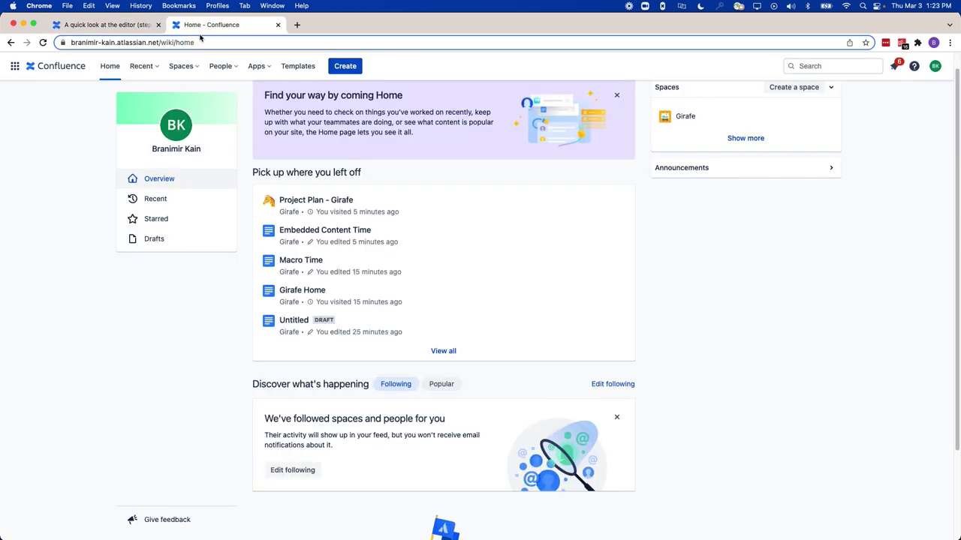
pyautogui.click(351, 207)
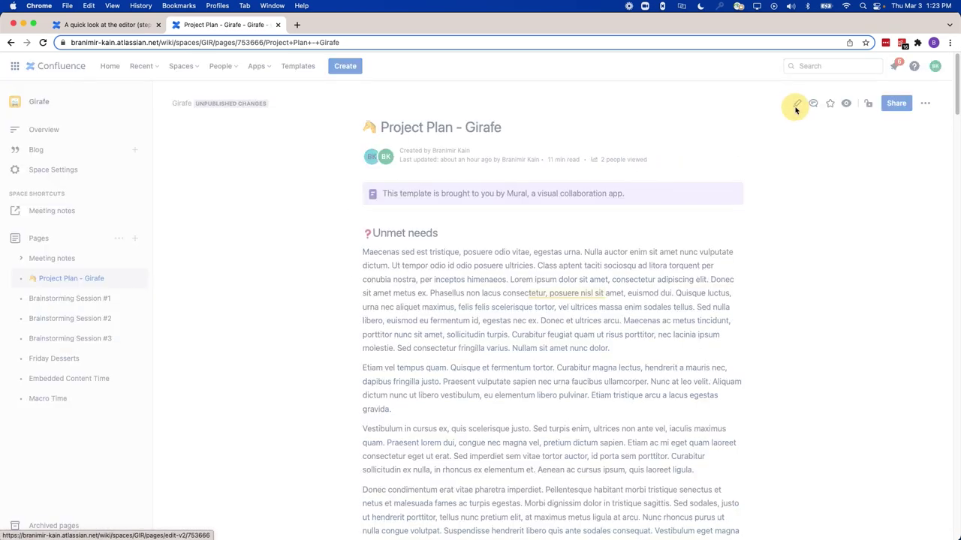
# Edit Project Plan - Girafe and schedule it to publish on Mar 4, 2022 at 9:00 AM
pyautogui.click(796, 105)
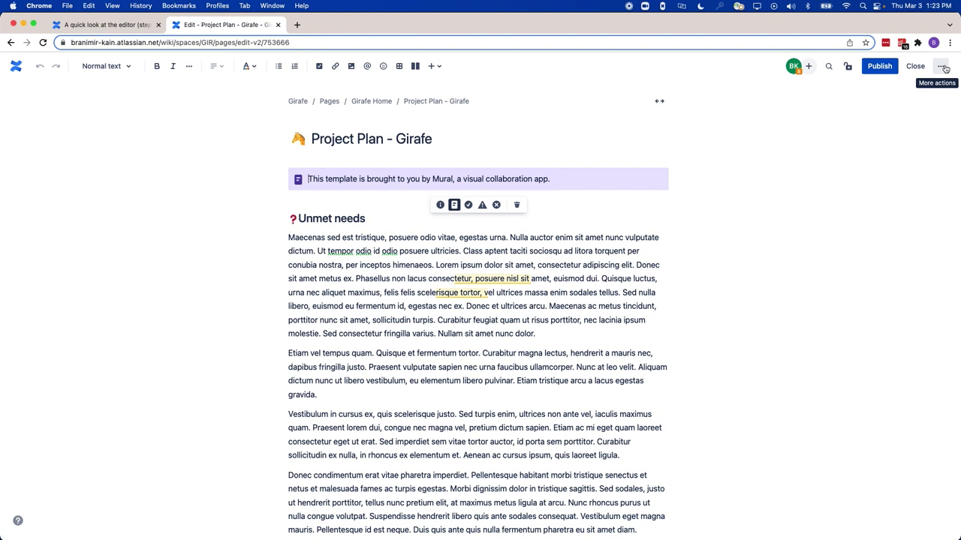
pyautogui.click(943, 66)
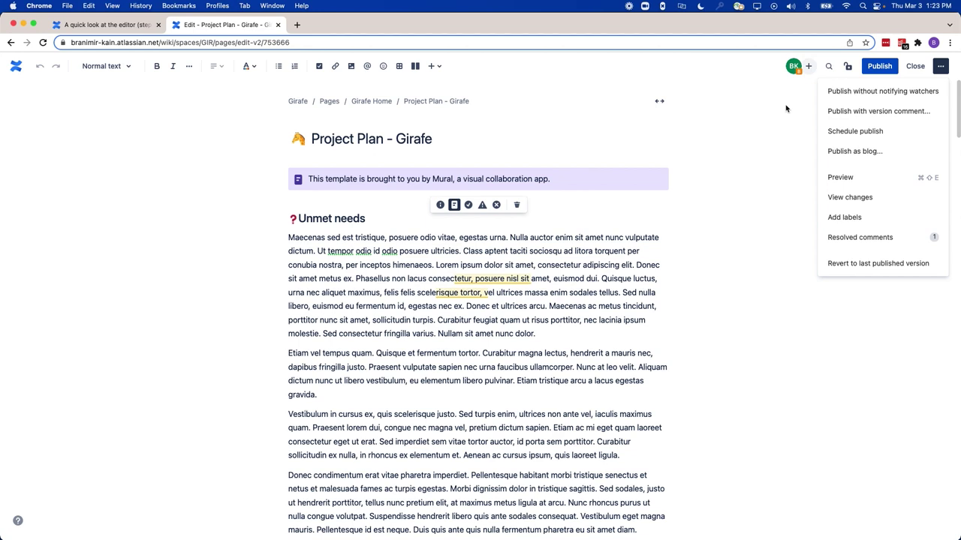
pyautogui.click(872, 133)
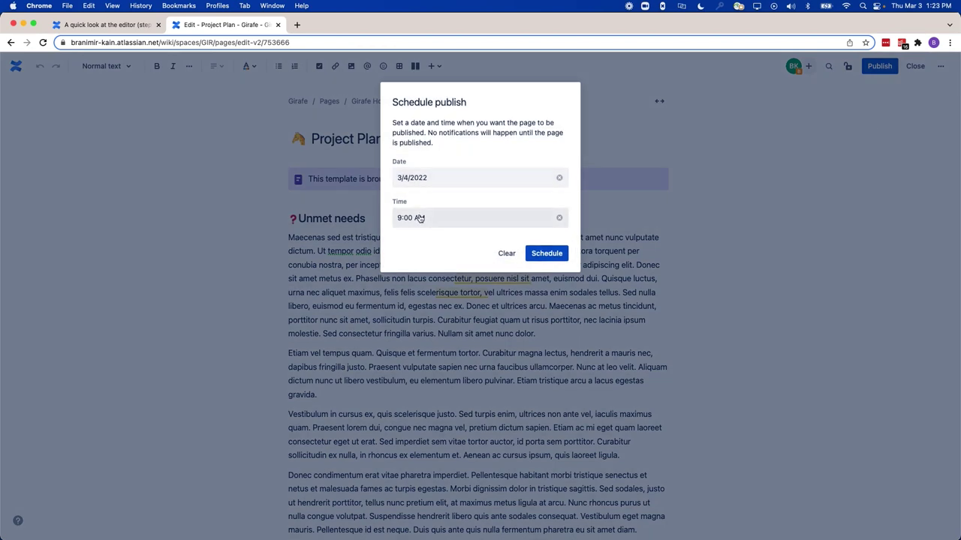
pyautogui.click(547, 255)
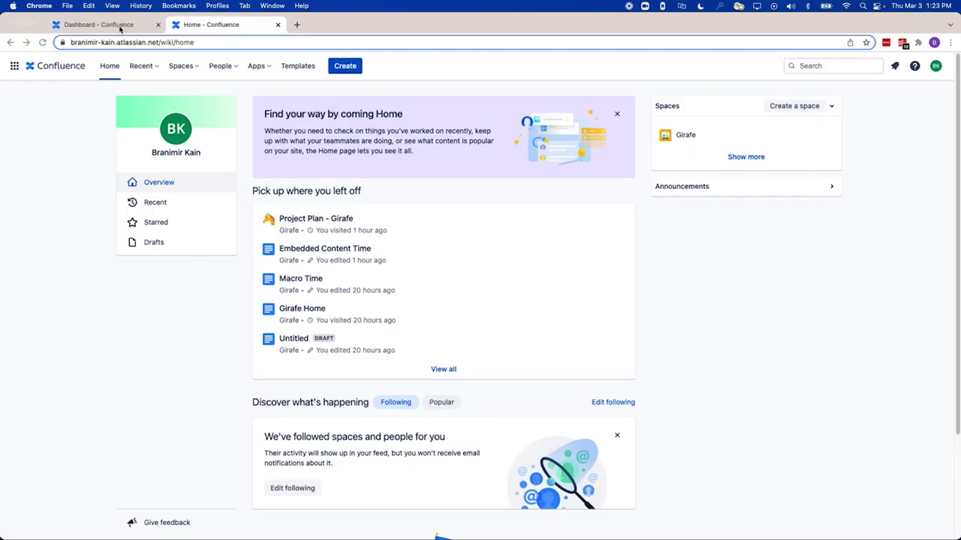
pyautogui.click(119, 28)
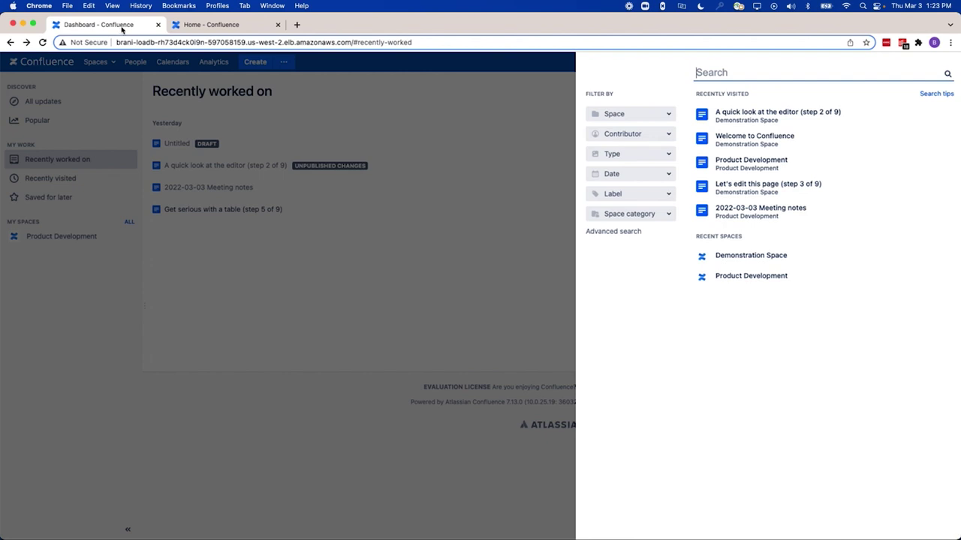
pyautogui.click(192, 30)
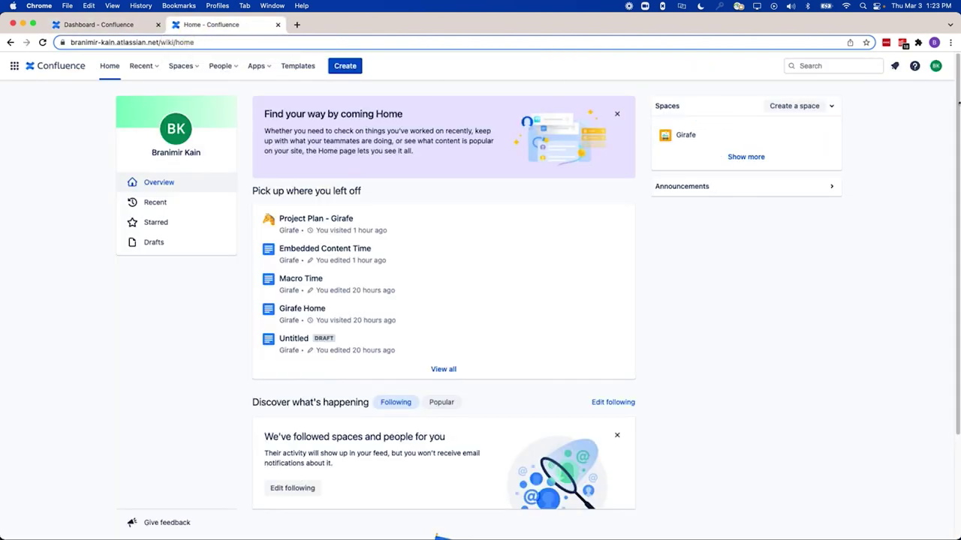
pyautogui.click(854, 68)
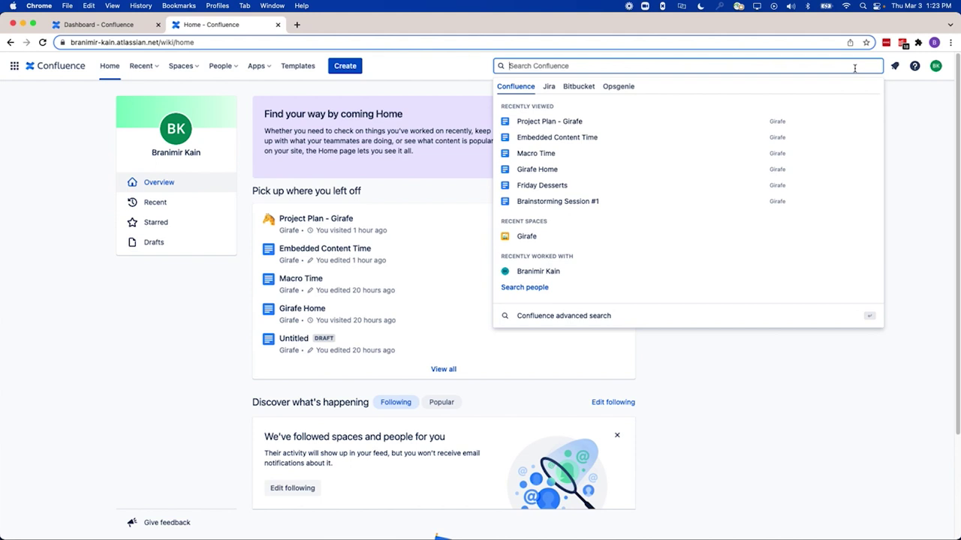
pyautogui.click(546, 93)
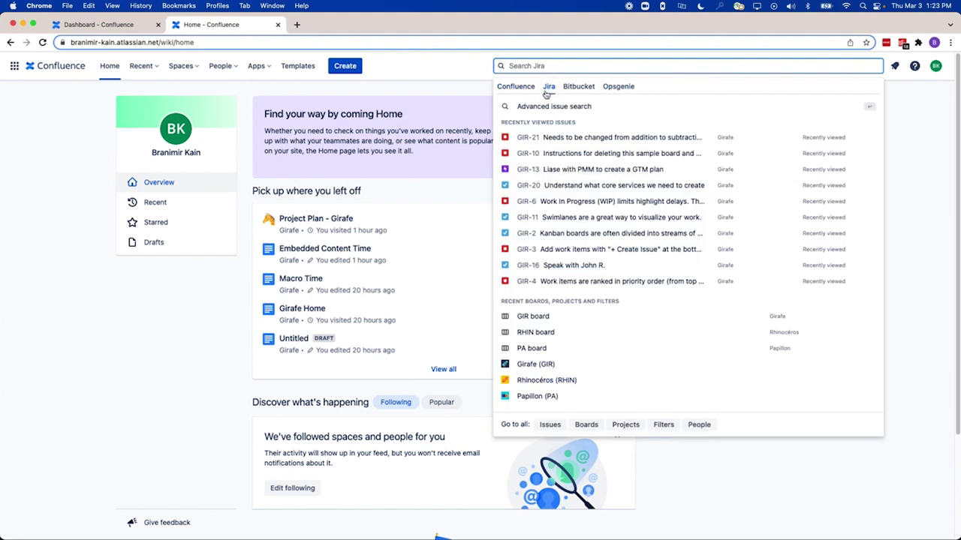
pyautogui.click(566, 93)
pyautogui.click(516, 88)
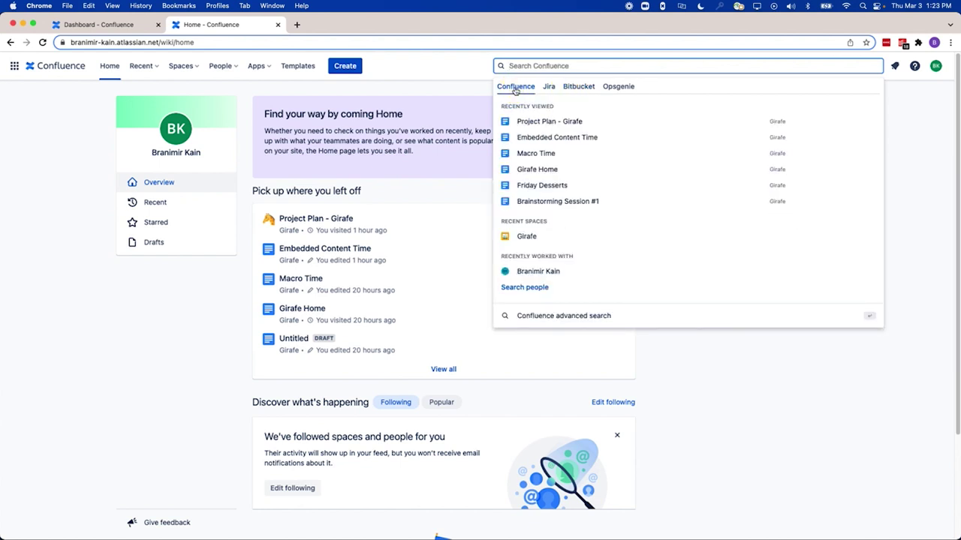
pyautogui.click(567, 321)
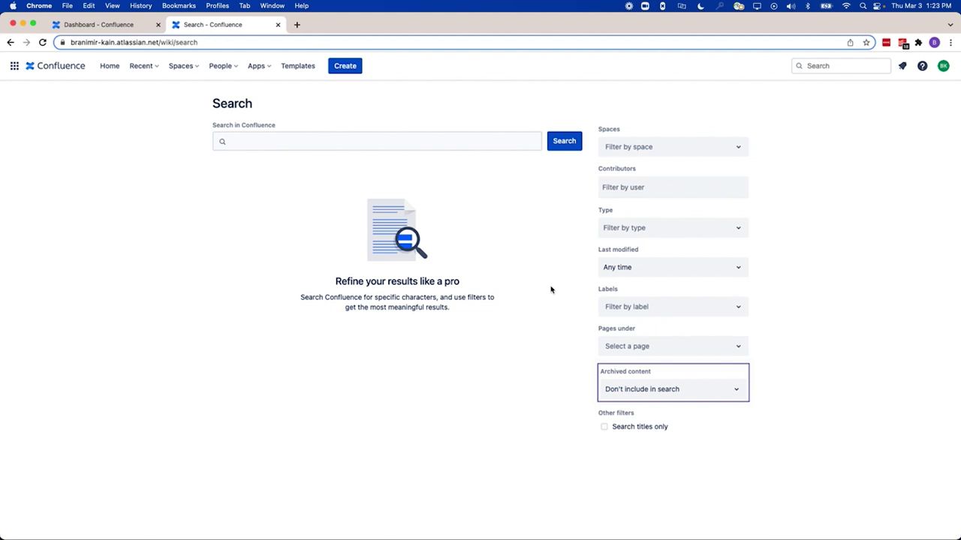
# Reopen Project Plan - Girafe and start a Jira issue from the selected words 'suere odio vitae,'
pyautogui.click(79, 70)
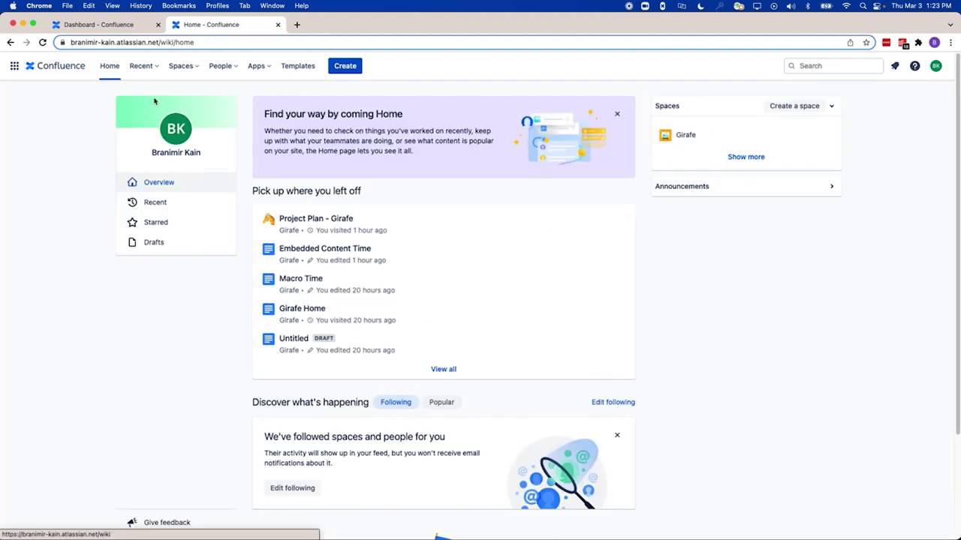
pyautogui.click(320, 220)
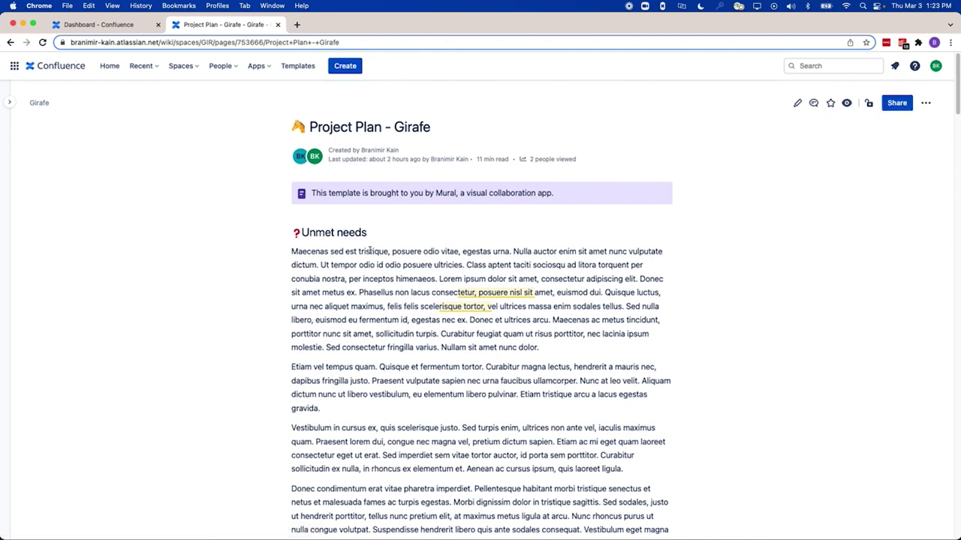
pyautogui.moveTo(401, 253); pyautogui.dragTo(463, 258)
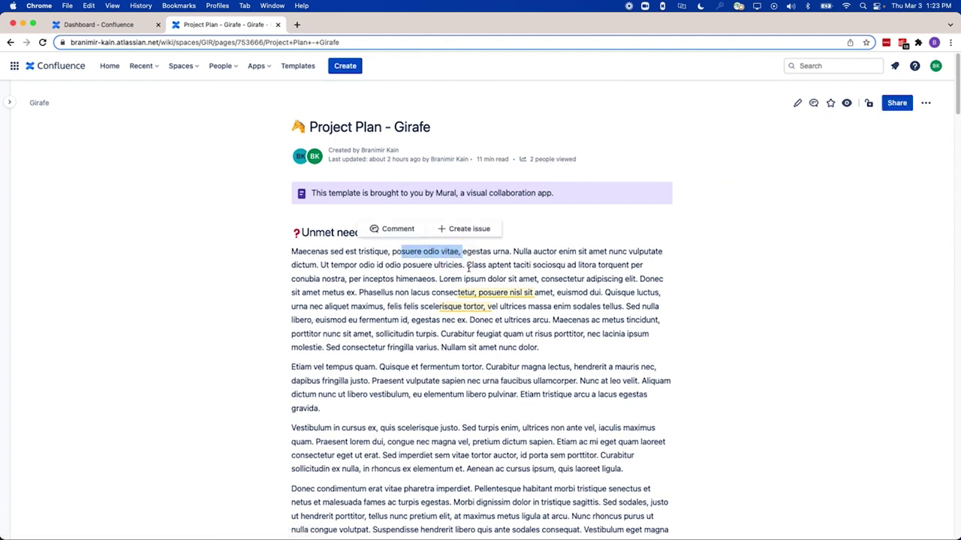
pyautogui.click(465, 229)
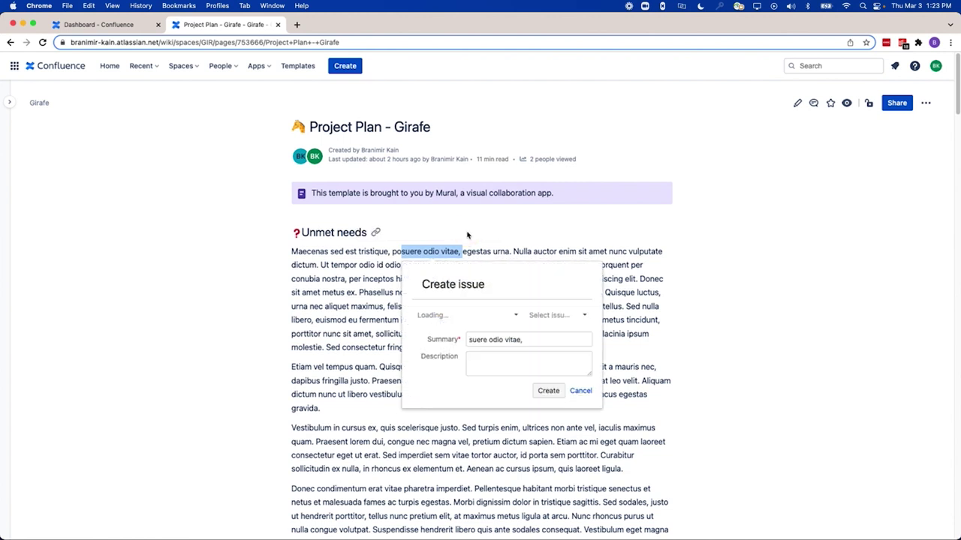